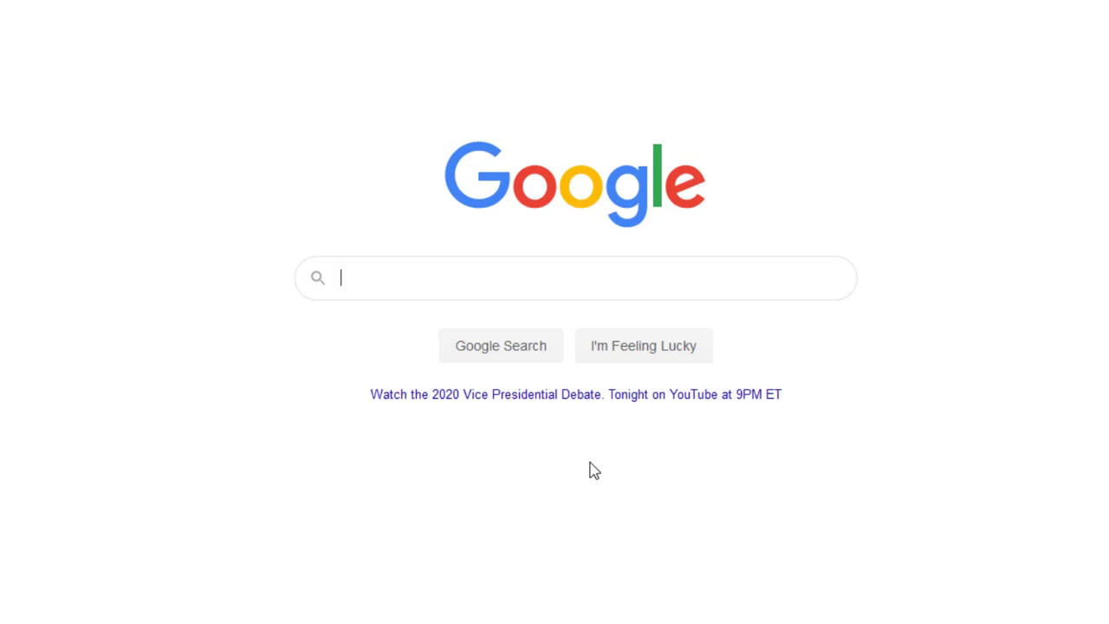
# - Search Google for 'Sheets' and go to the Google Sheets home page
pyautogui.click(368, 279)
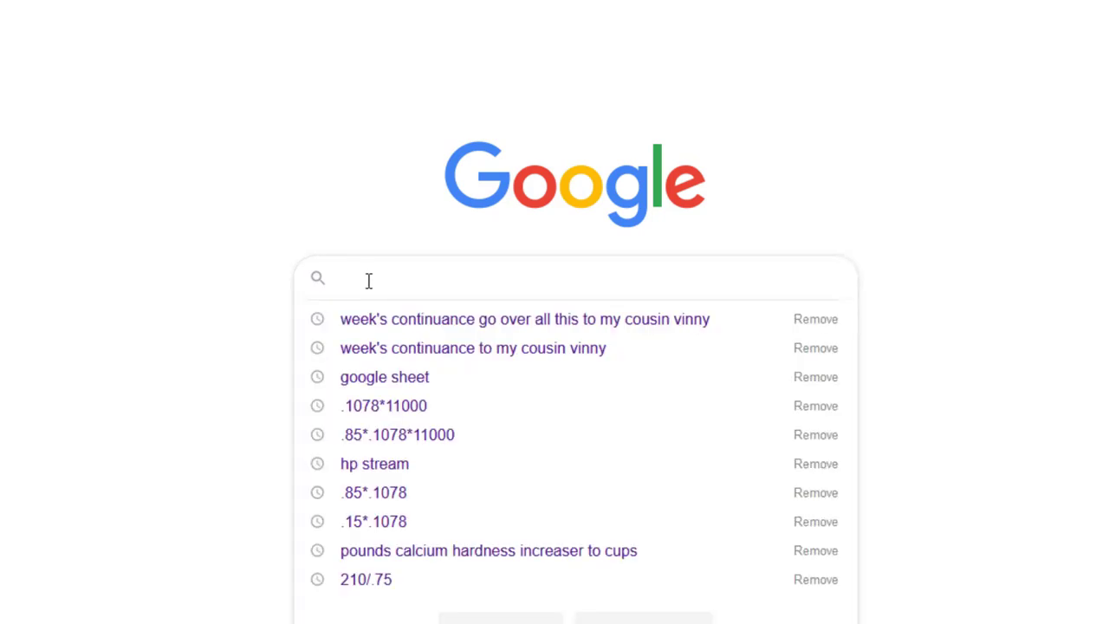
pyautogui.write('Sheets')
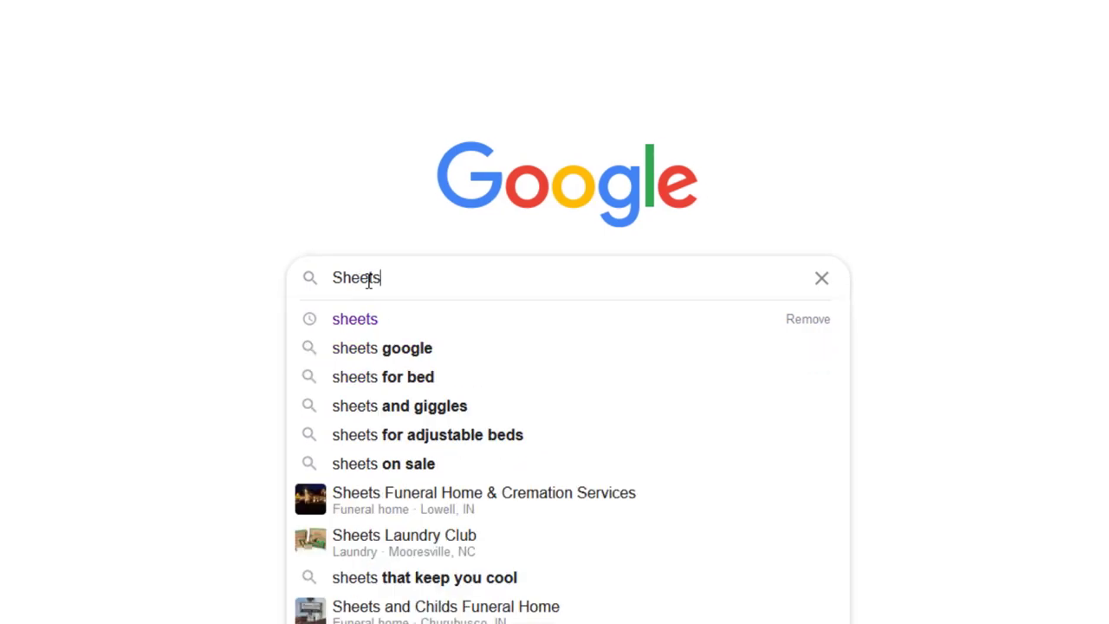
pyautogui.press('Return')
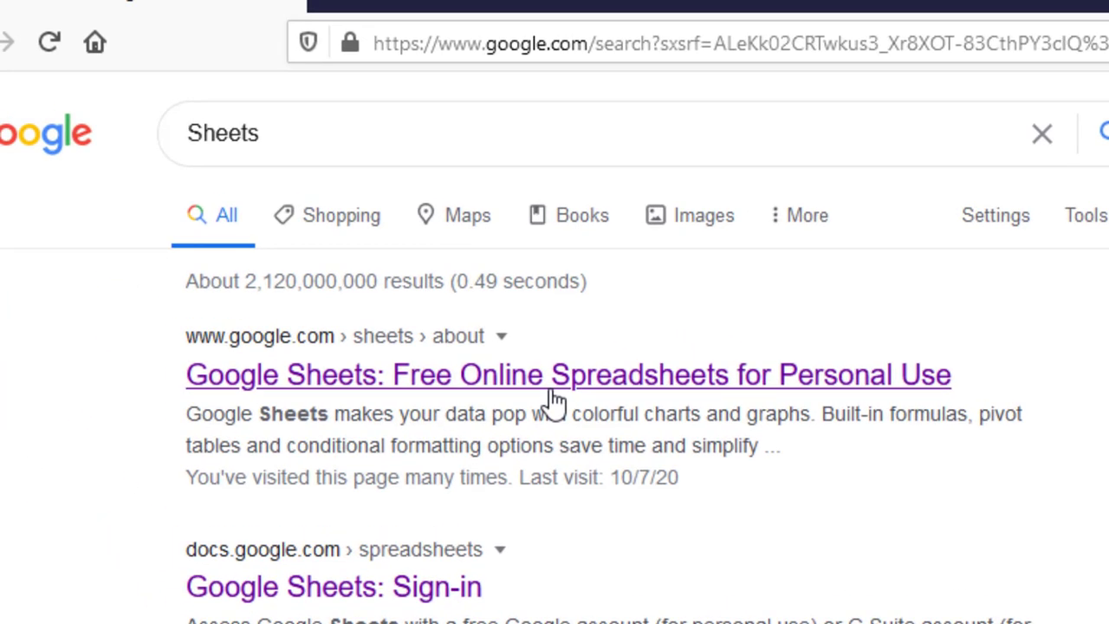
pyautogui.click(553, 400)
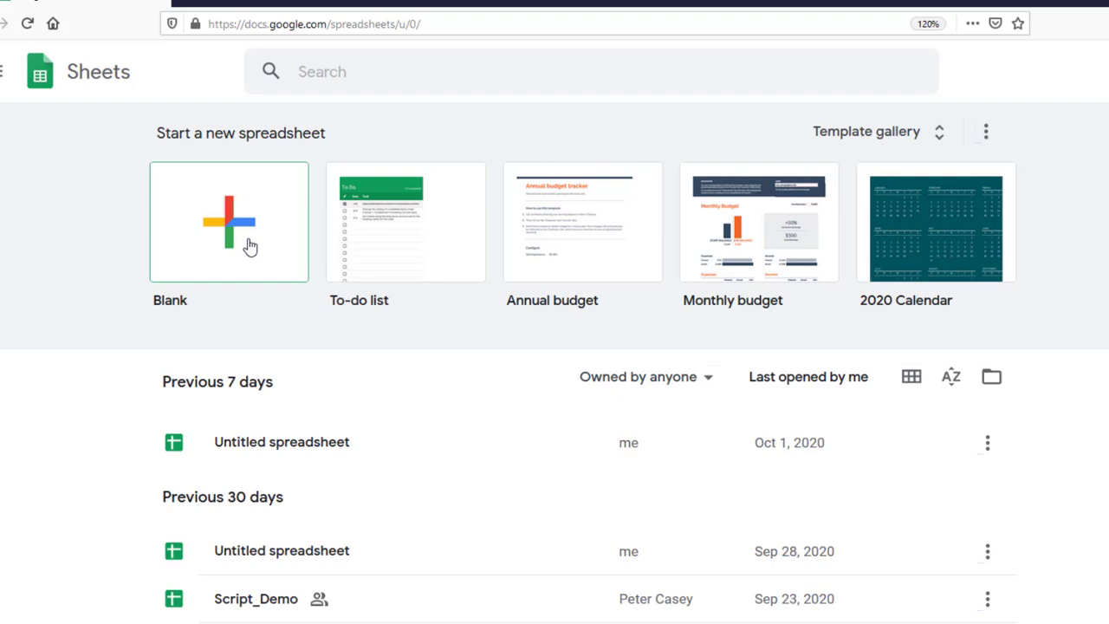
# - Create a blank spreadsheet and title it 'Total Cost Analysis'
pyautogui.click(249, 246)
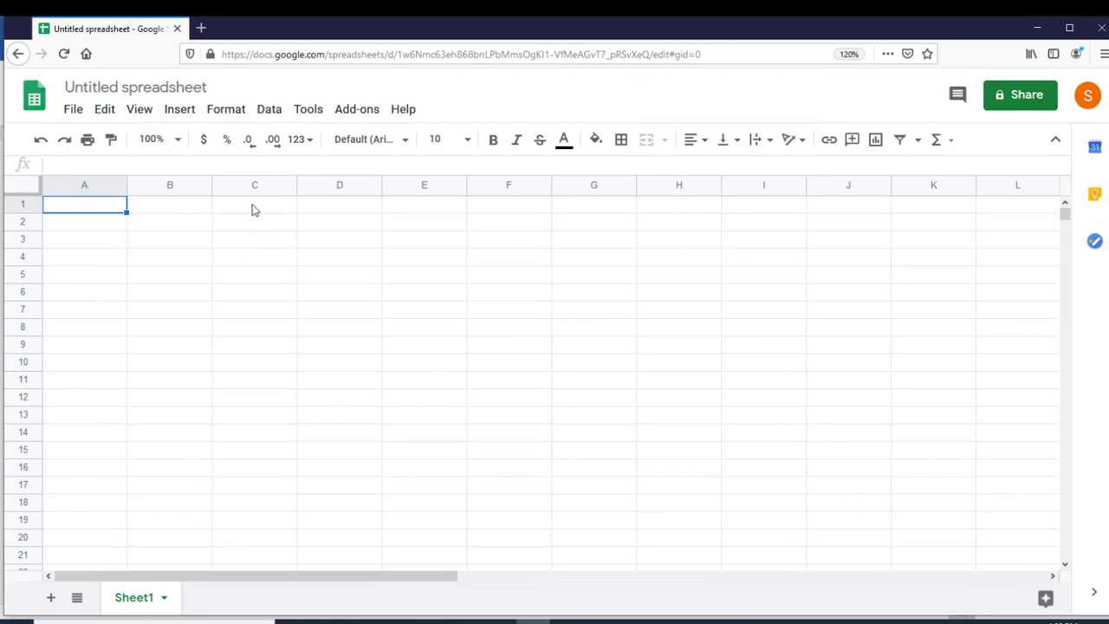
pyautogui.click(126, 87)
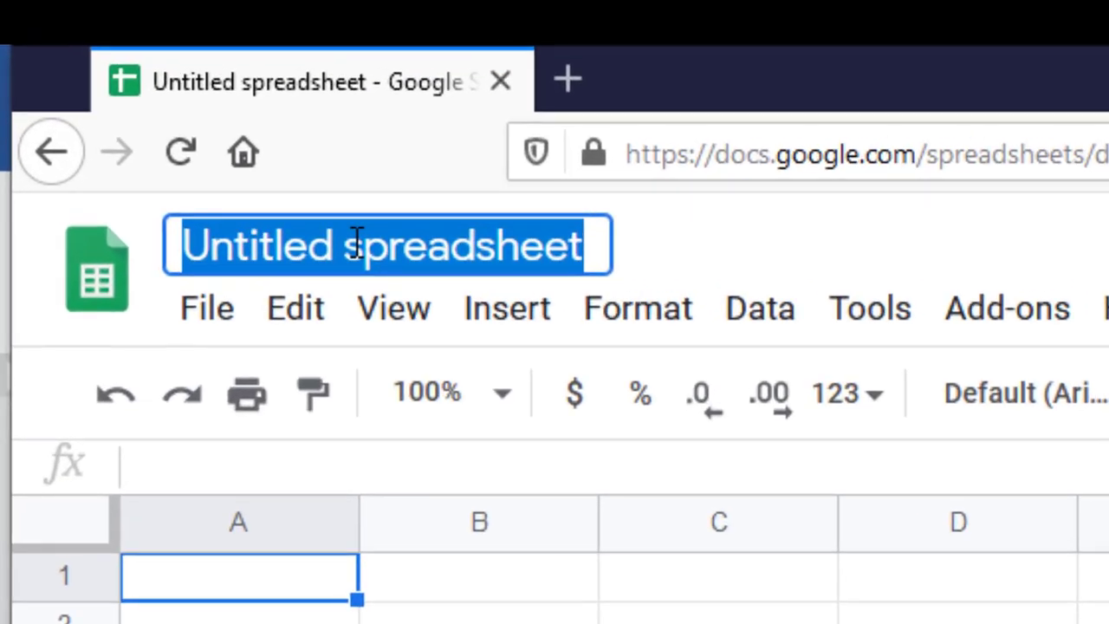
pyautogui.write('To')
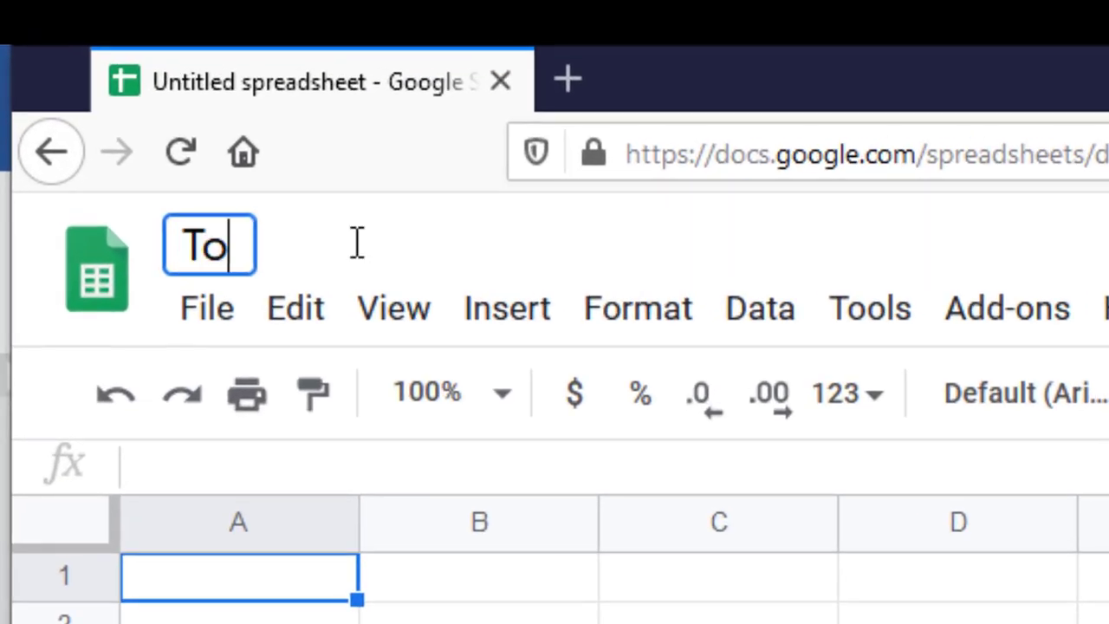
pyautogui.write('tal Cost')
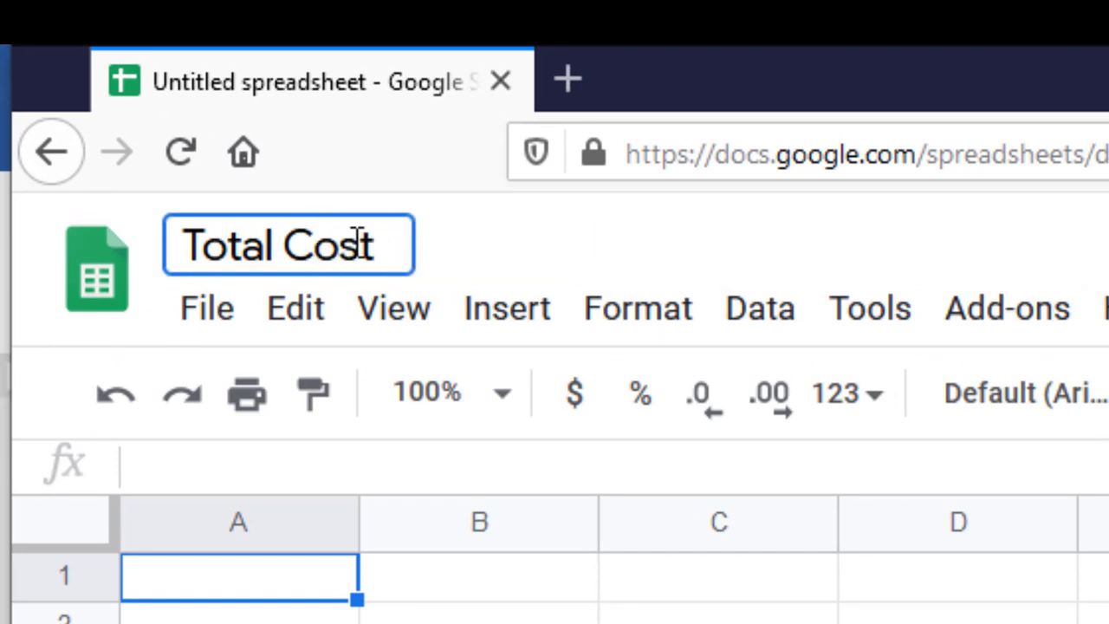
pyautogui.write(' An')
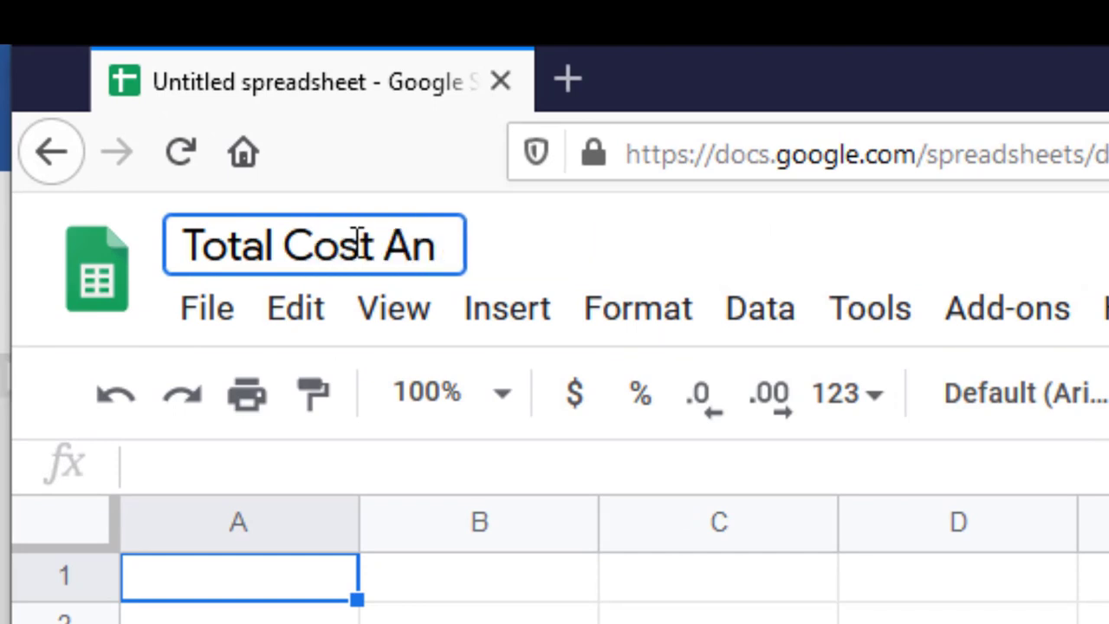
pyautogui.write('alysis')
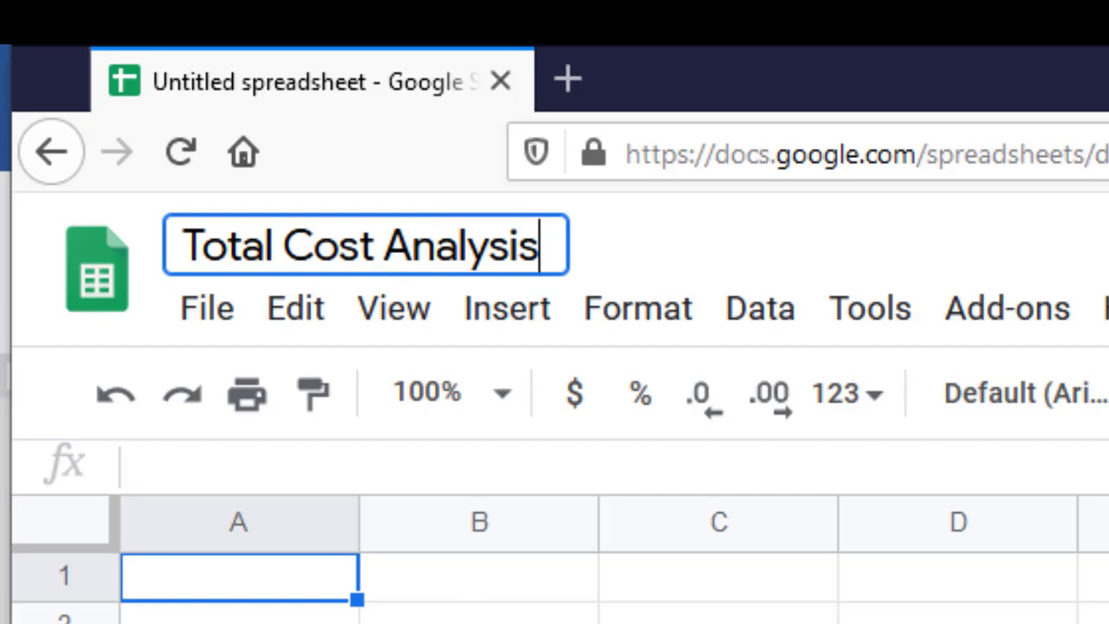
pyautogui.click(119, 283)
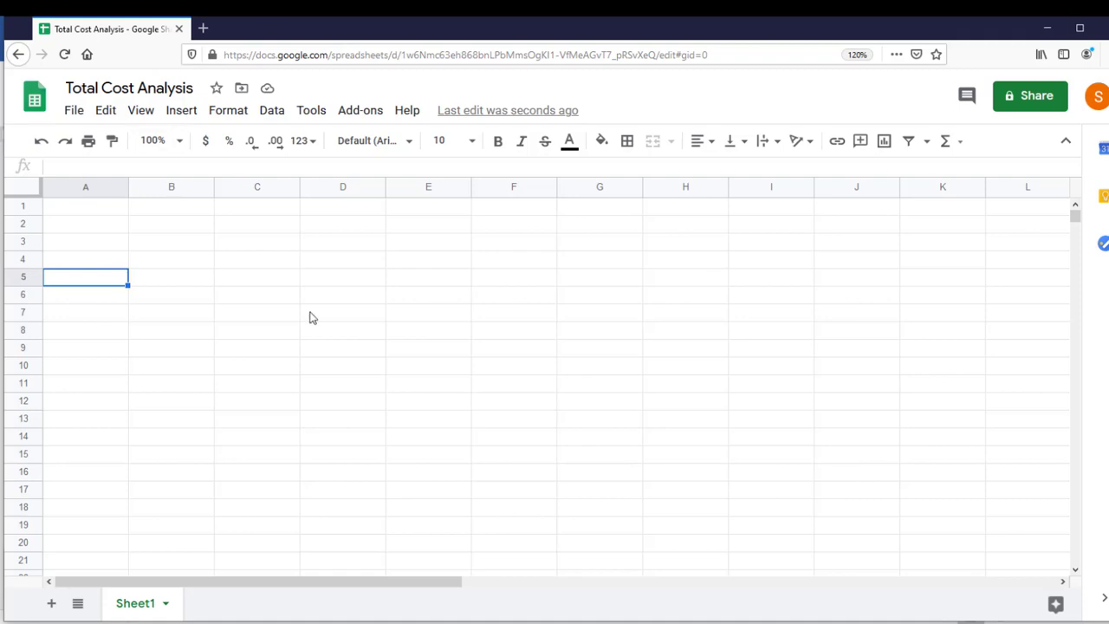
# - Enter the heading 'number of months' in cell C4
pyautogui.click(235, 262)
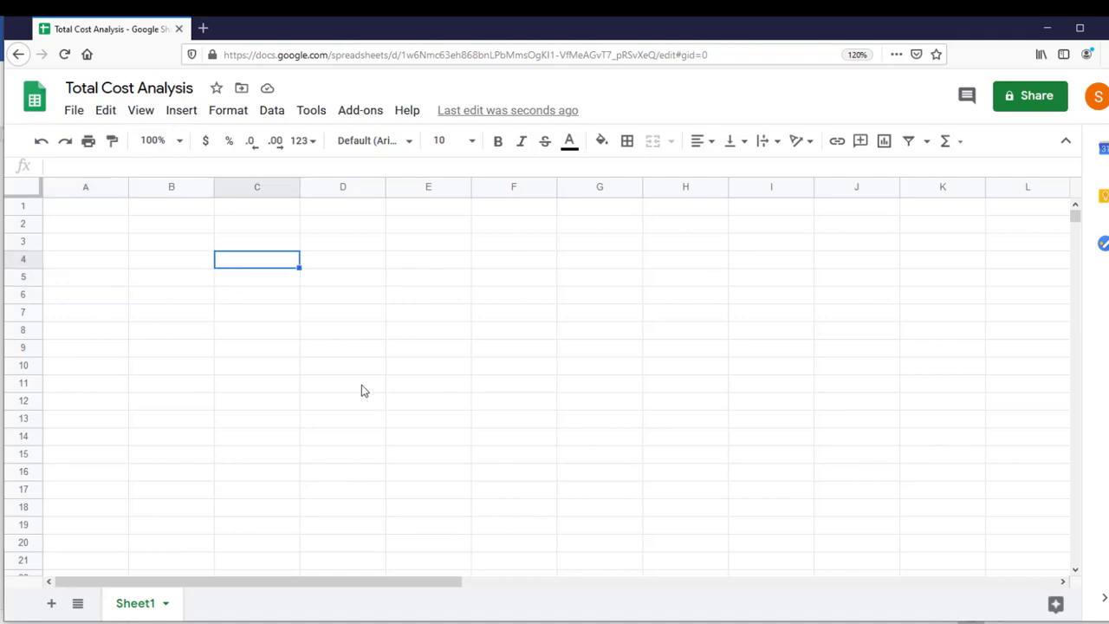
pyautogui.click(341, 296)
pyautogui.click(451, 280)
pyautogui.click(200, 260)
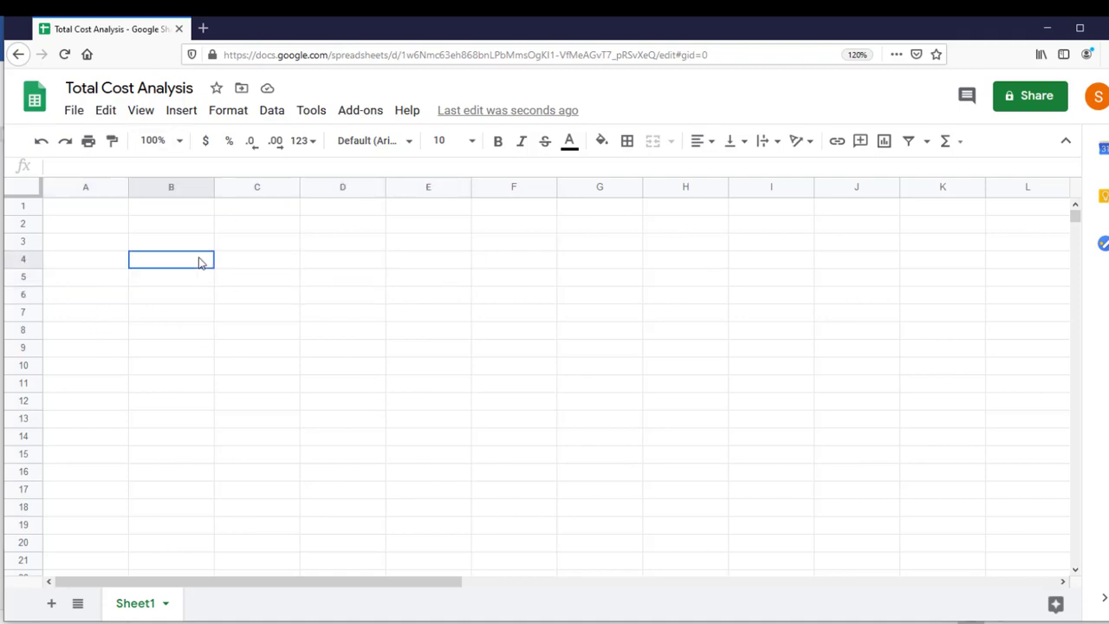
pyautogui.click(258, 263)
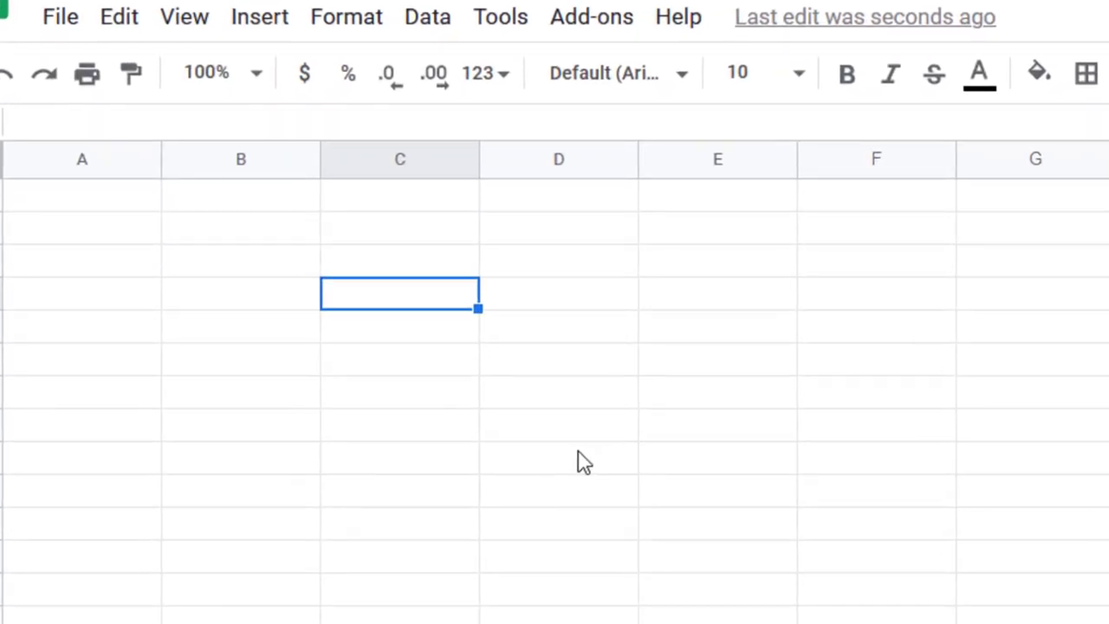
pyautogui.write('num')
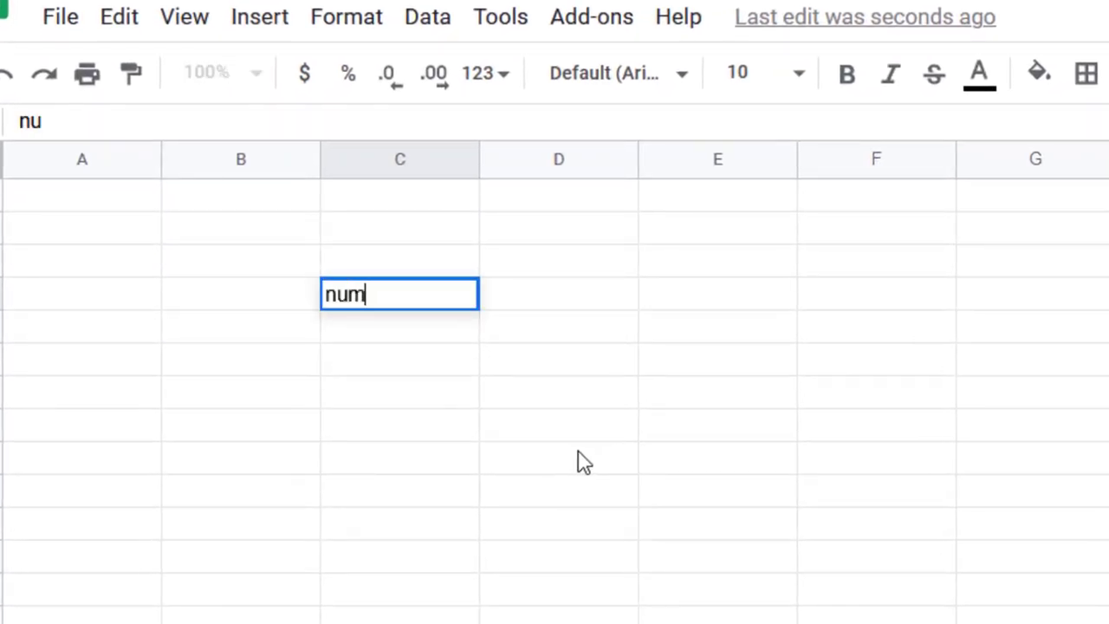
pyautogui.write('ber of months')
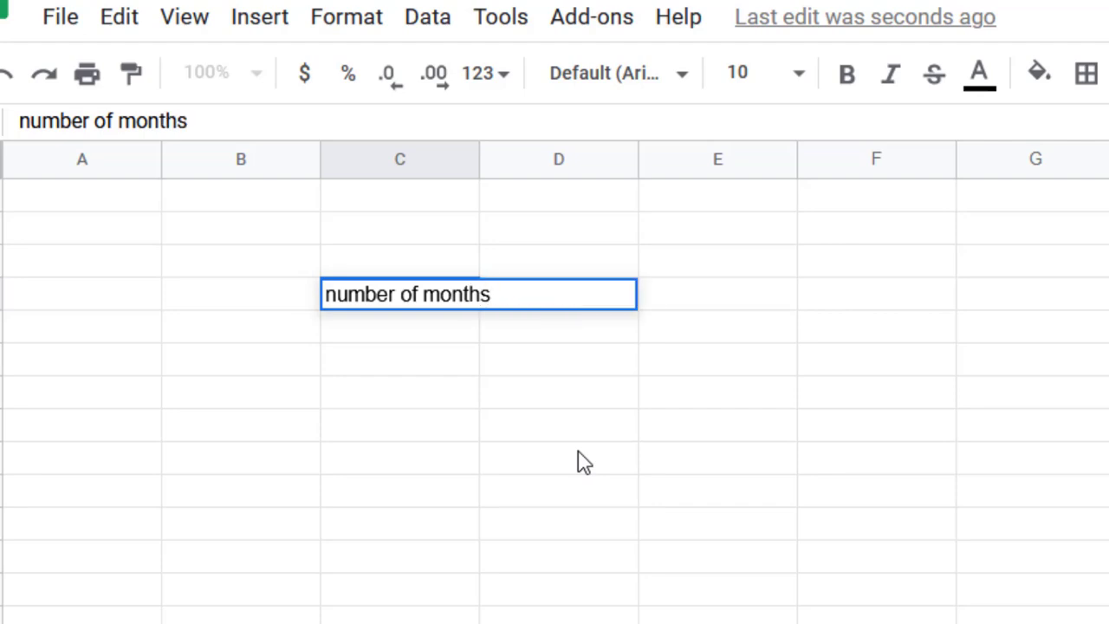
pyautogui.press('Return')
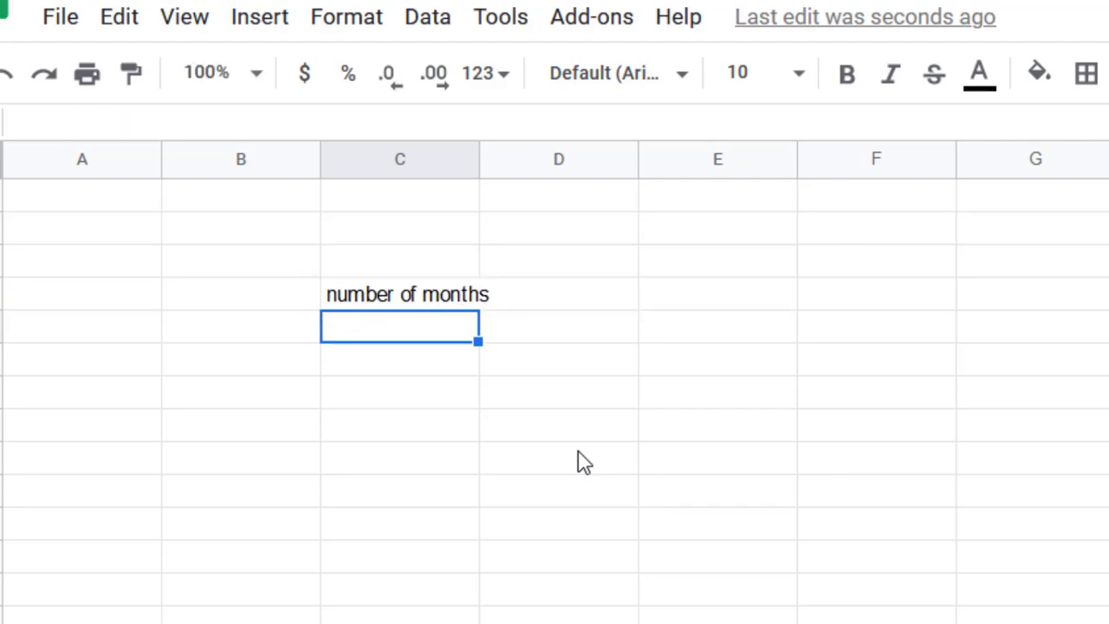
# - Make the C4 heading bold and underlined, and widen column C to fit it
pyautogui.click(427, 299)
pyautogui.hotkey('ctrl', 'b')
pyautogui.hotkey('ctrl', 'u')
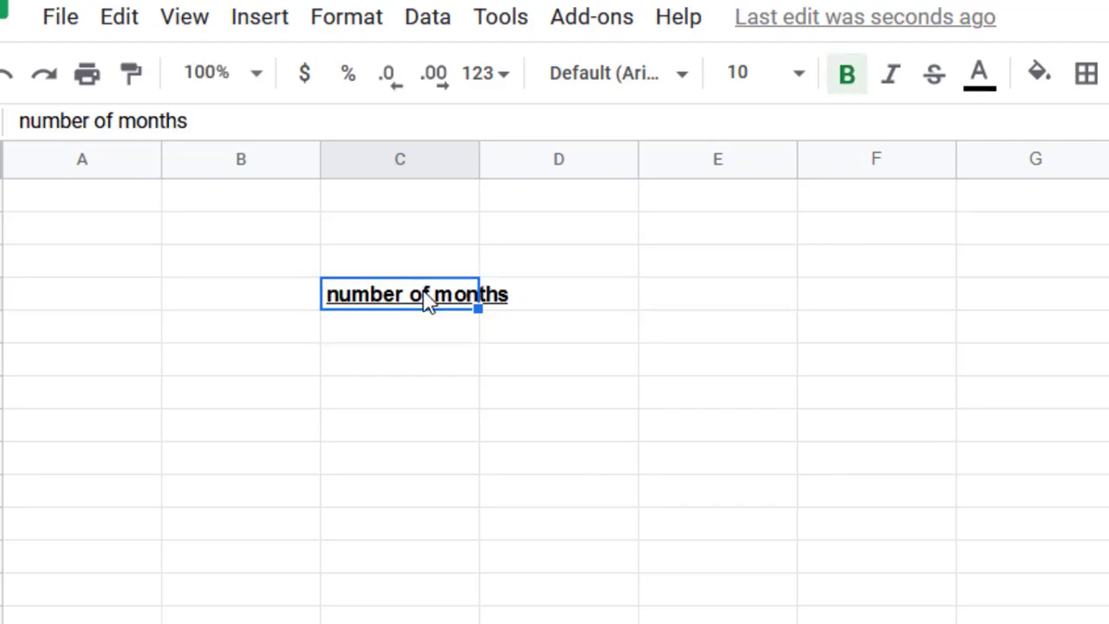
pyautogui.click(516, 270)
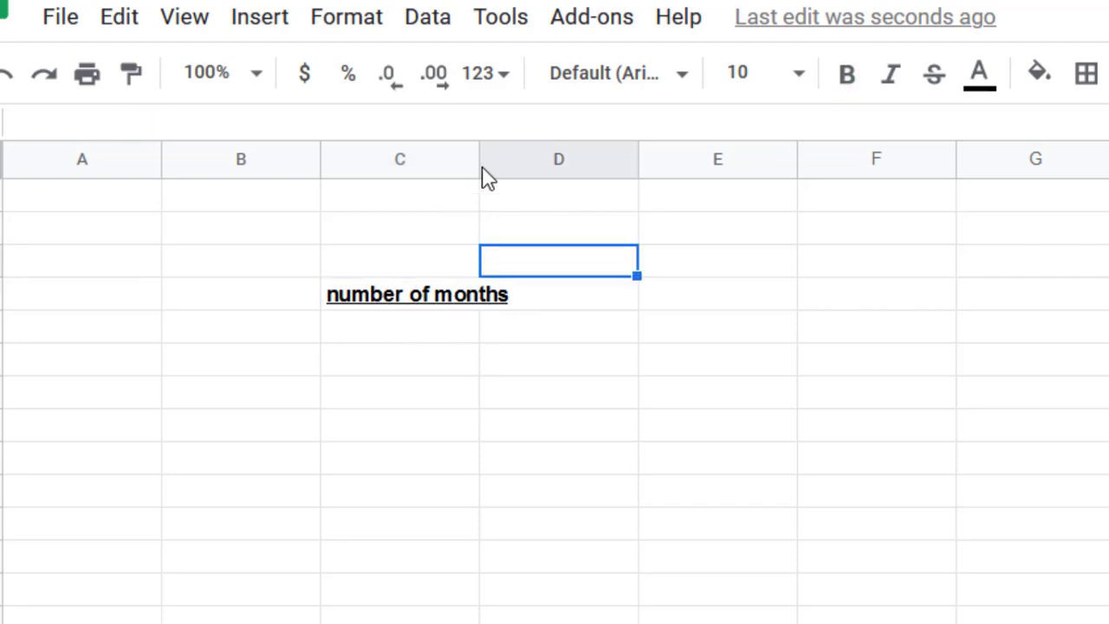
pyautogui.moveTo(484, 173)
pyautogui.moveTo(478, 167); pyautogui.dragTo(515, 167)
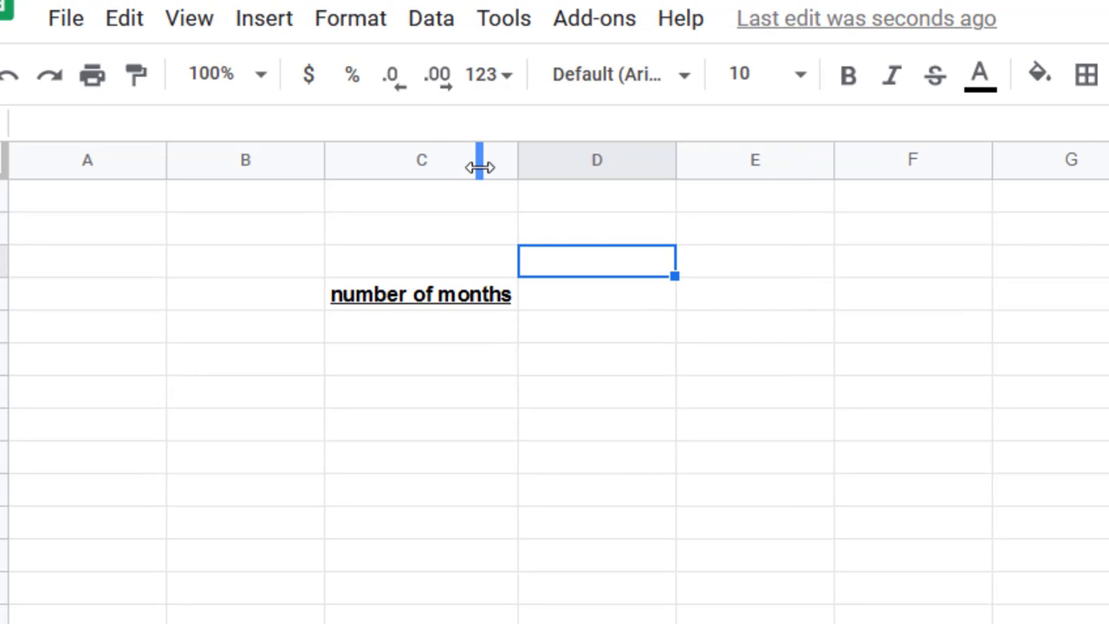
pyautogui.click(407, 429)
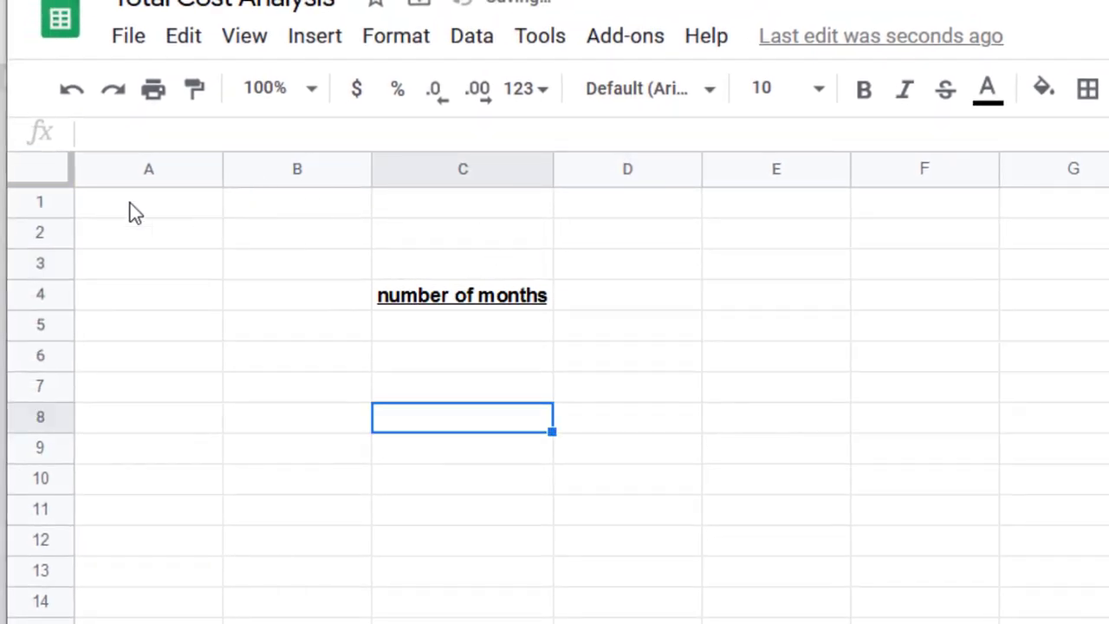
pyautogui.click(40, 170)
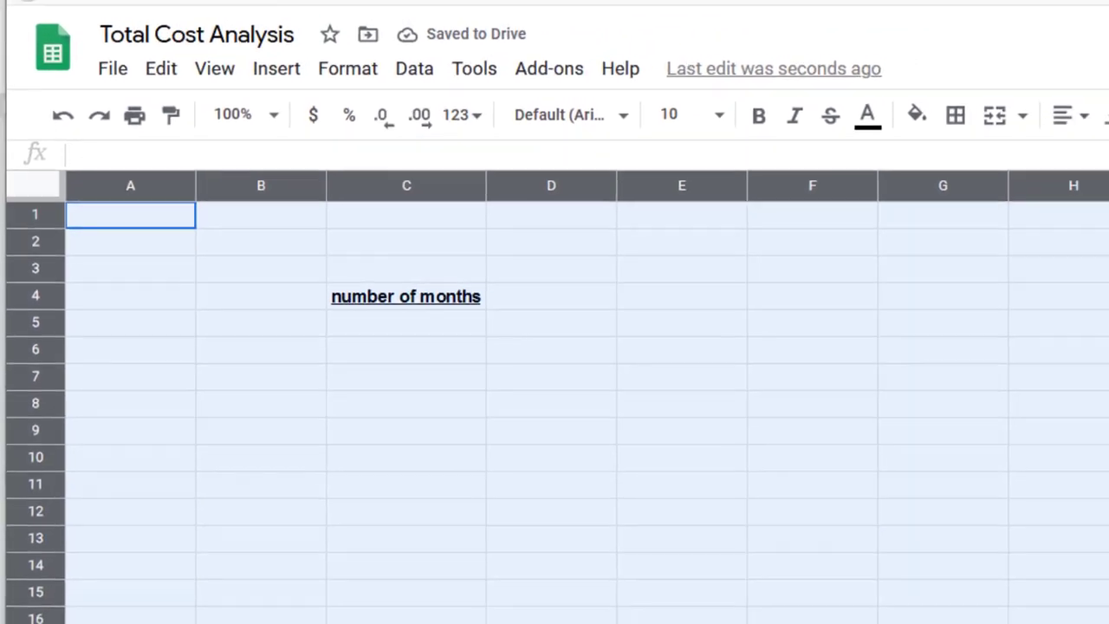
pyautogui.click(1014, 130)
# - Apply Center horizontal alignment to the whole selected sheet
pyautogui.click(1027, 169)
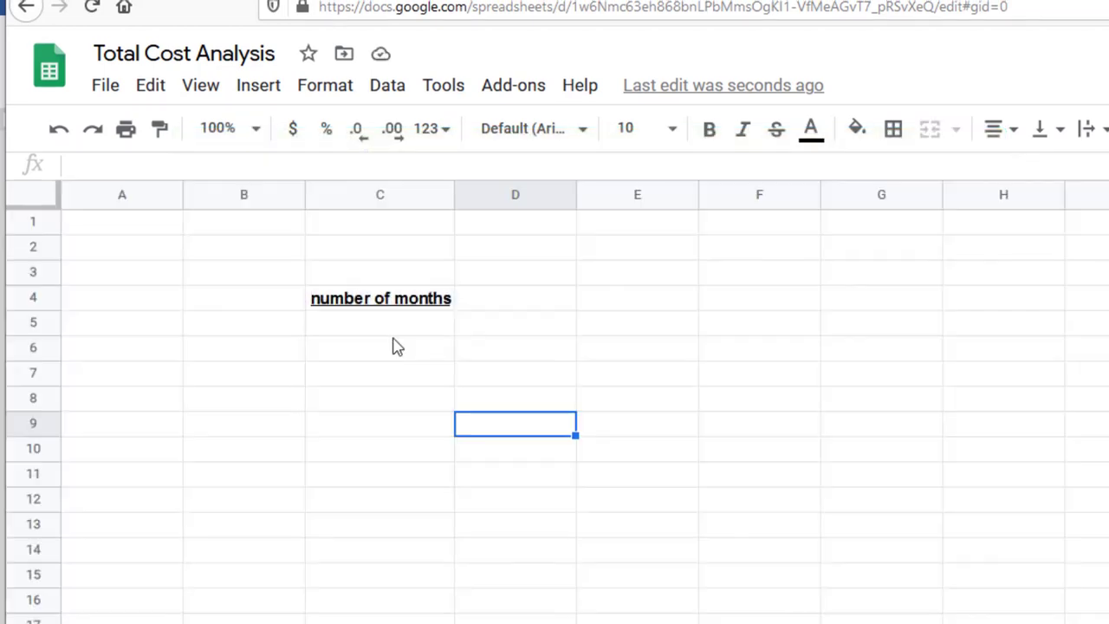
# - Enter the months 0, 1 and 2 in cells C5 to C7
pyautogui.click(378, 328)
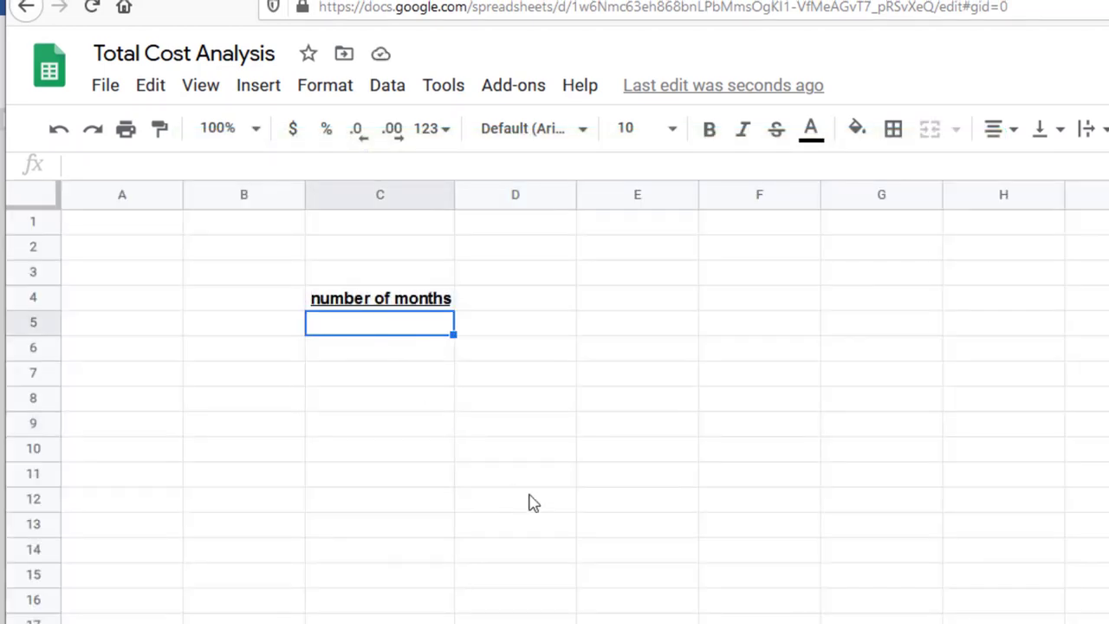
pyautogui.write('0')
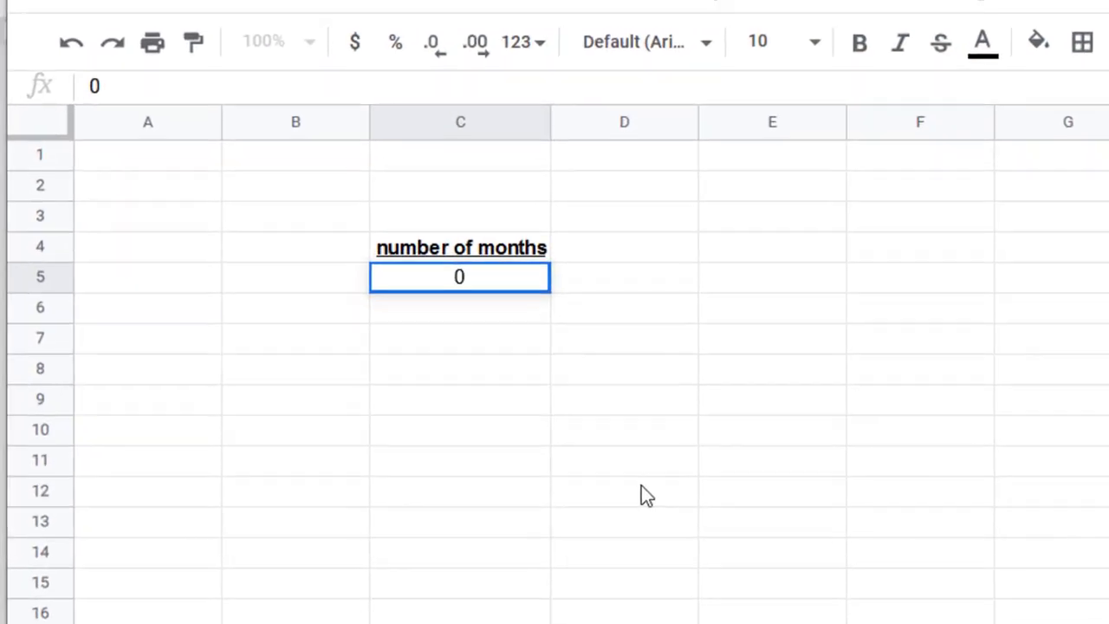
pyautogui.press('Return')
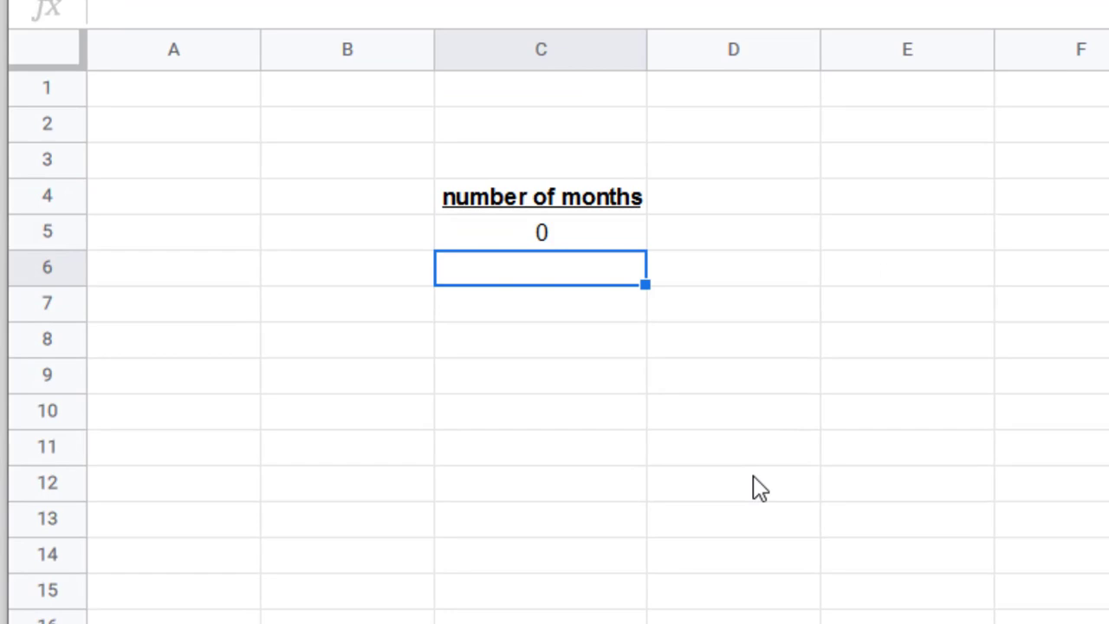
pyautogui.write('1')
pyautogui.press('Return')
pyautogui.write('2')
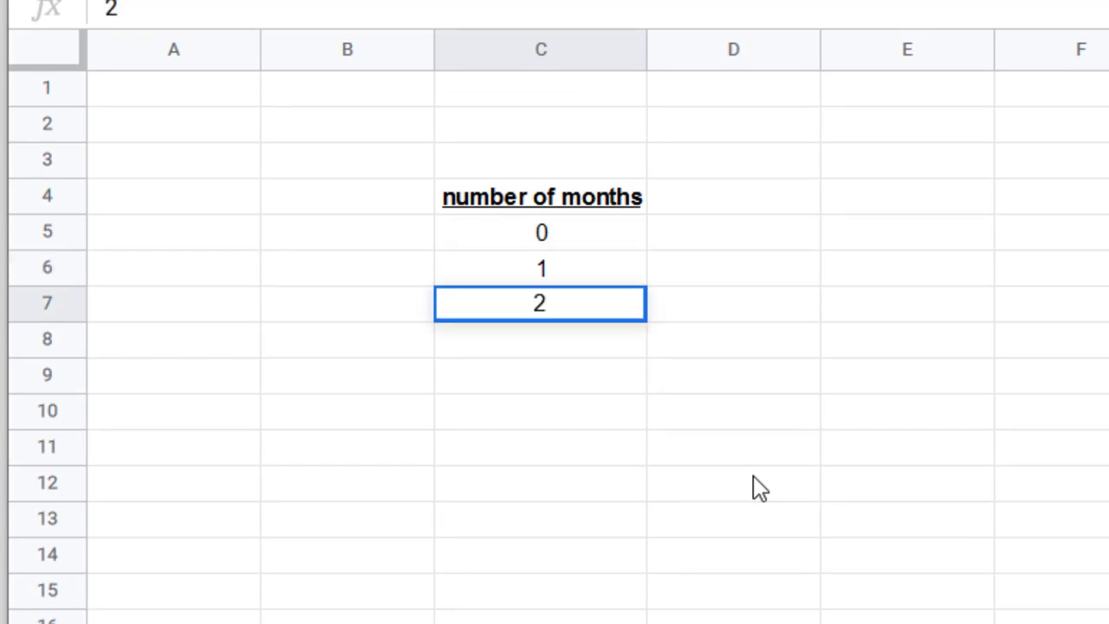
pyautogui.press('Return')
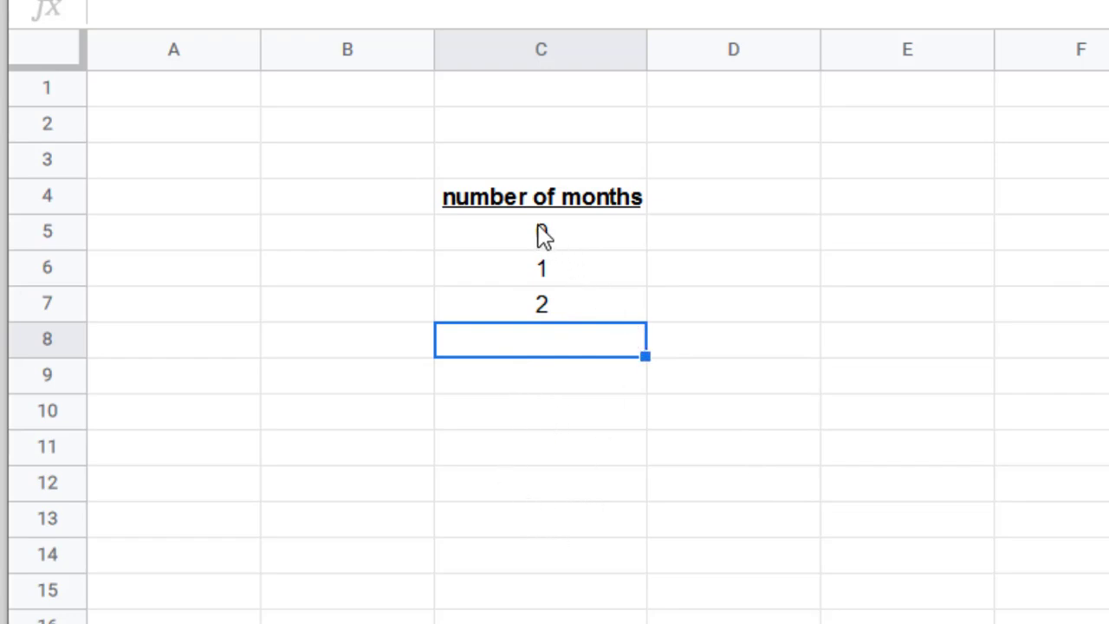
# - Fill the C5:C7 series down to C29 so the months run 0 to 24
pyautogui.moveTo(541, 236); pyautogui.dragTo(542, 310)
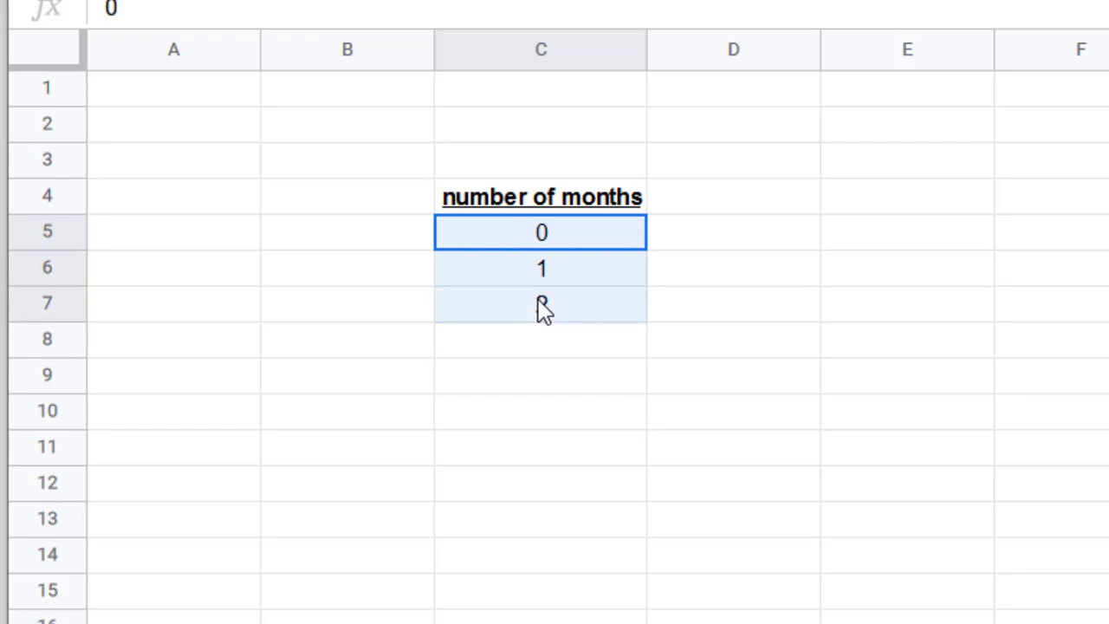
pyautogui.click(599, 409)
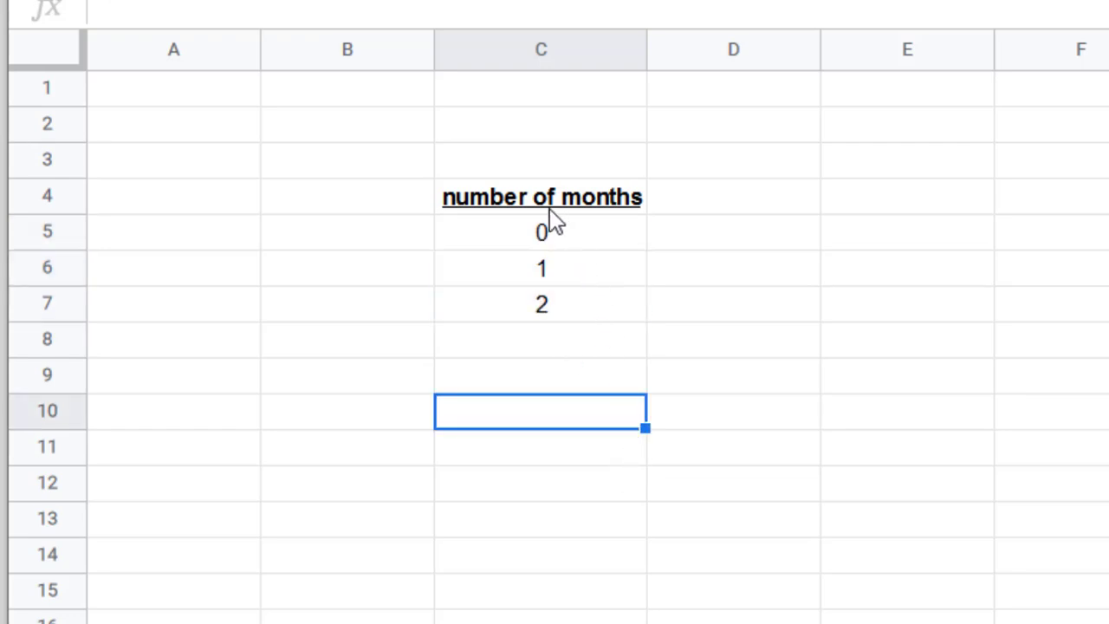
pyautogui.click(540, 234)
pyautogui.moveTo(541, 234); pyautogui.dragTo(534, 319)
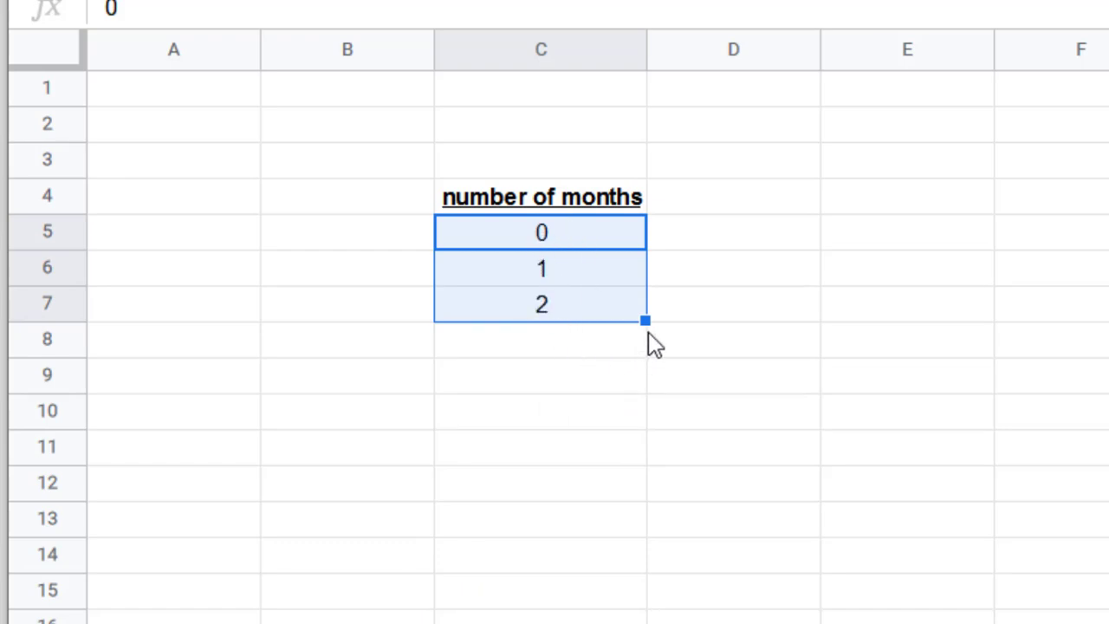
pyautogui.moveTo(648, 322); pyautogui.dragTo(647, 614)
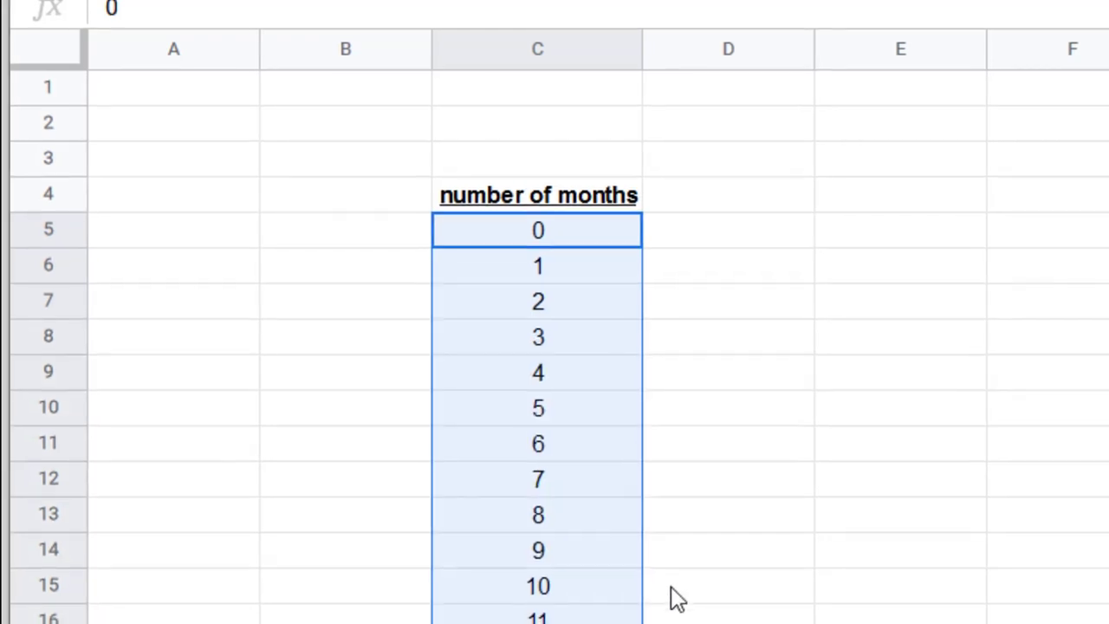
pyautogui.moveTo(521, 474); pyautogui.dragTo(516, 533)
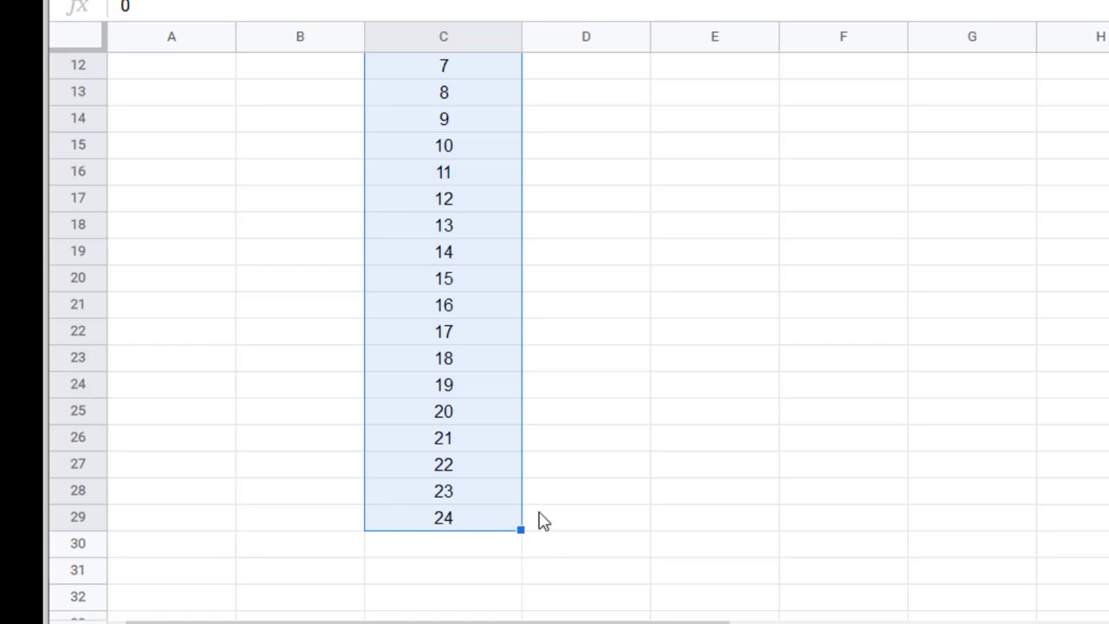
pyautogui.scroll(5, 490, 457)
pyautogui.click(589, 327)
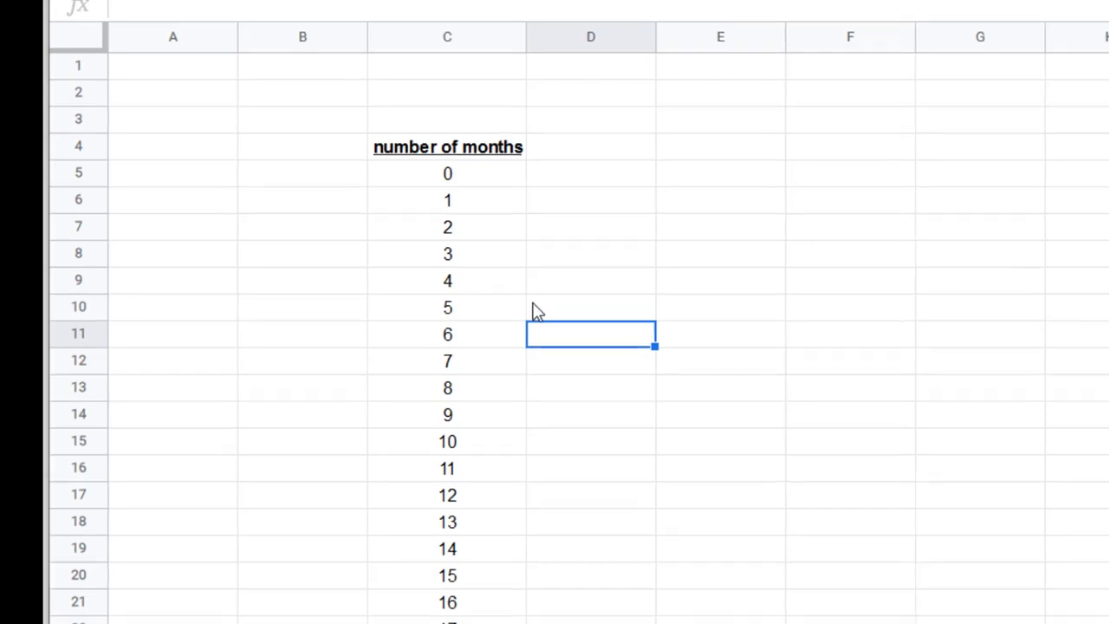
# - Enter the header 'Total Cost of Car' in cell D4
pyautogui.click(559, 149)
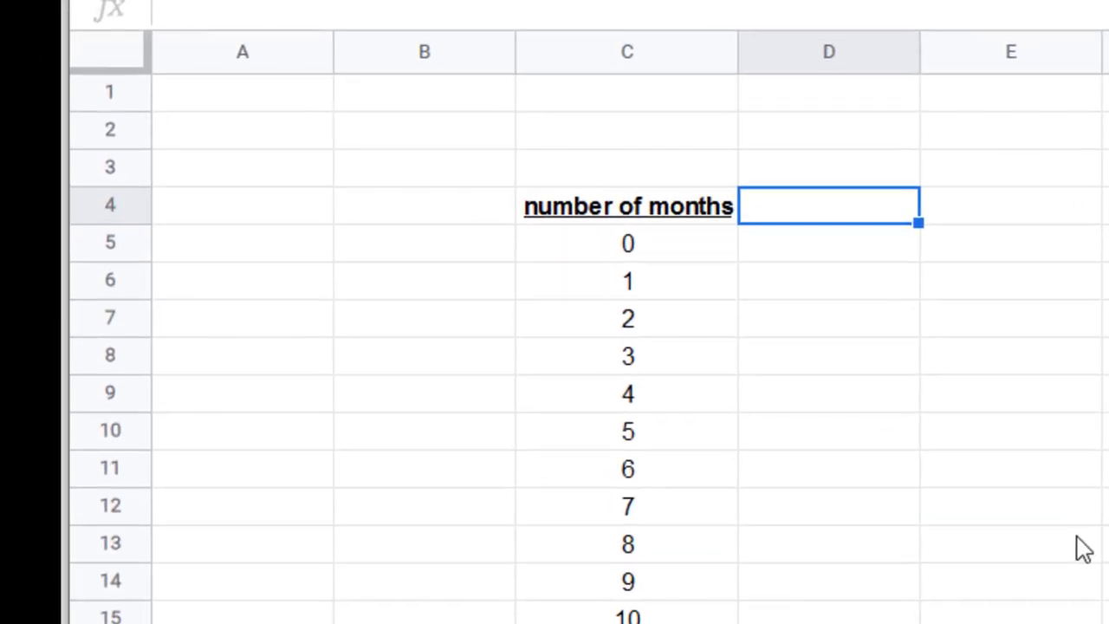
pyautogui.write('Total Co')
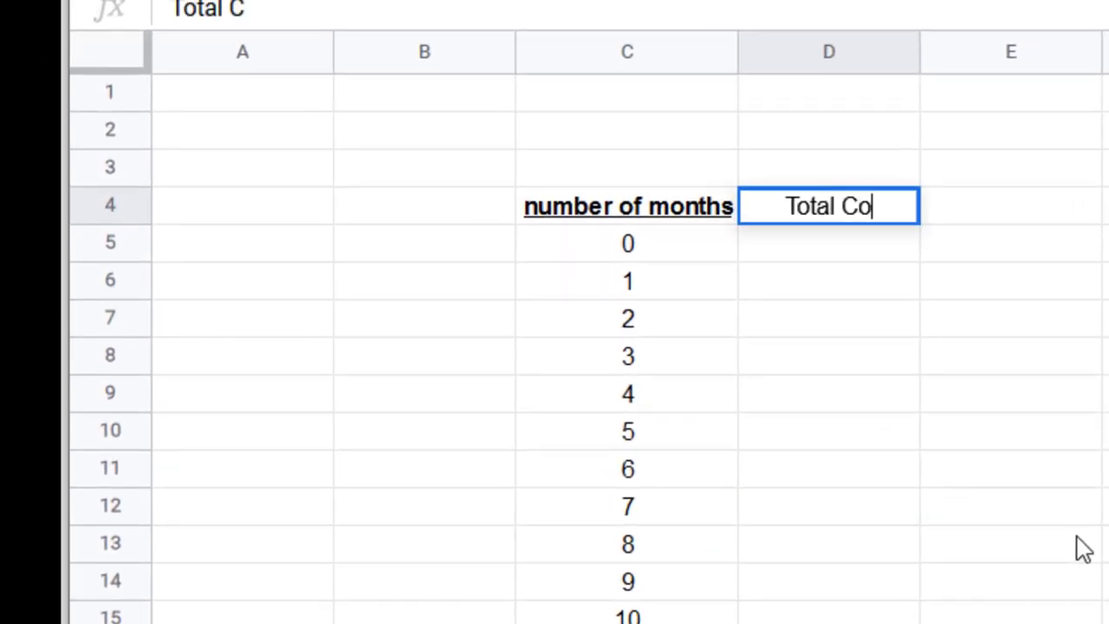
pyautogui.write('st of Car')
pyautogui.press('Return')
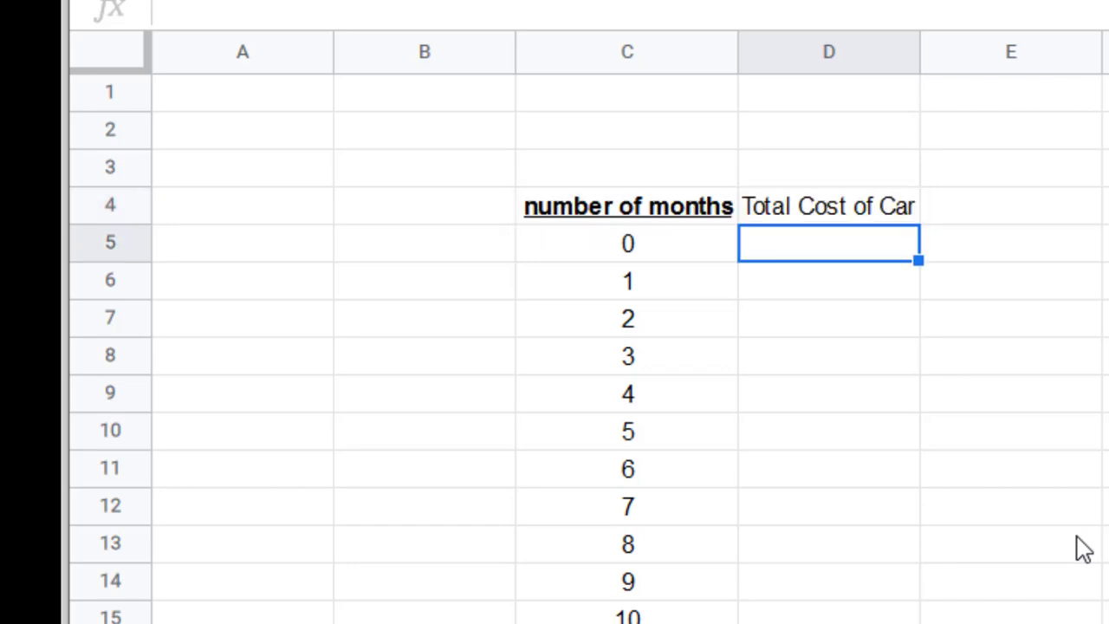
# - Bold and underline the D4 header and auto-fit column D to it
pyautogui.click(866, 211)
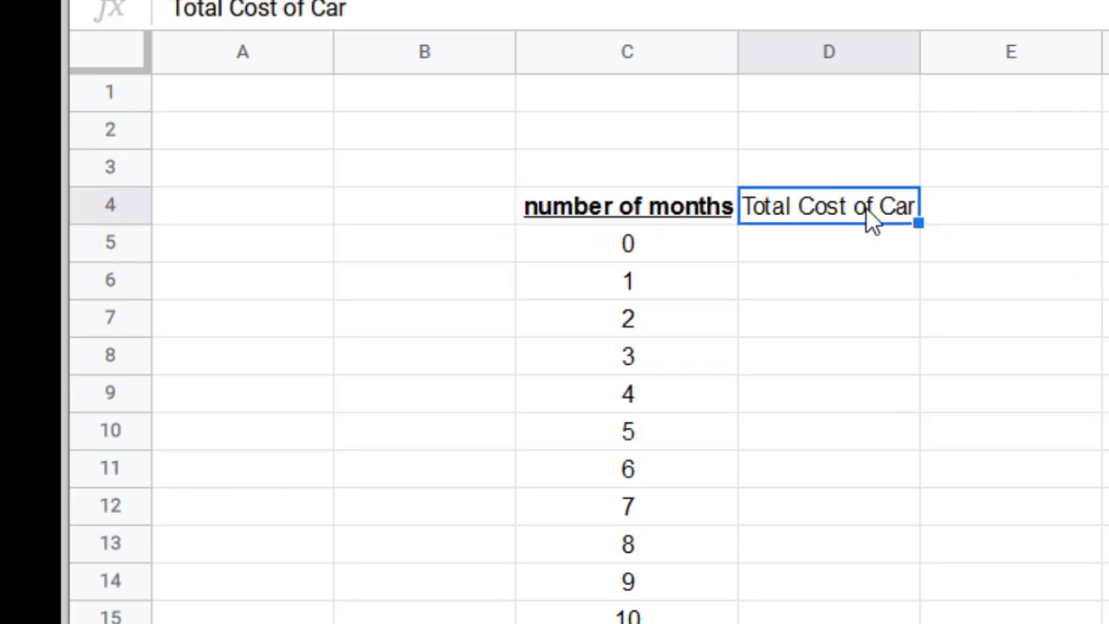
pyautogui.hotkey('ctrl', 'b')
pyautogui.hotkey('ctrl', 'u')
pyautogui.moveTo(917, 66); pyautogui.dragTo(918, 67)
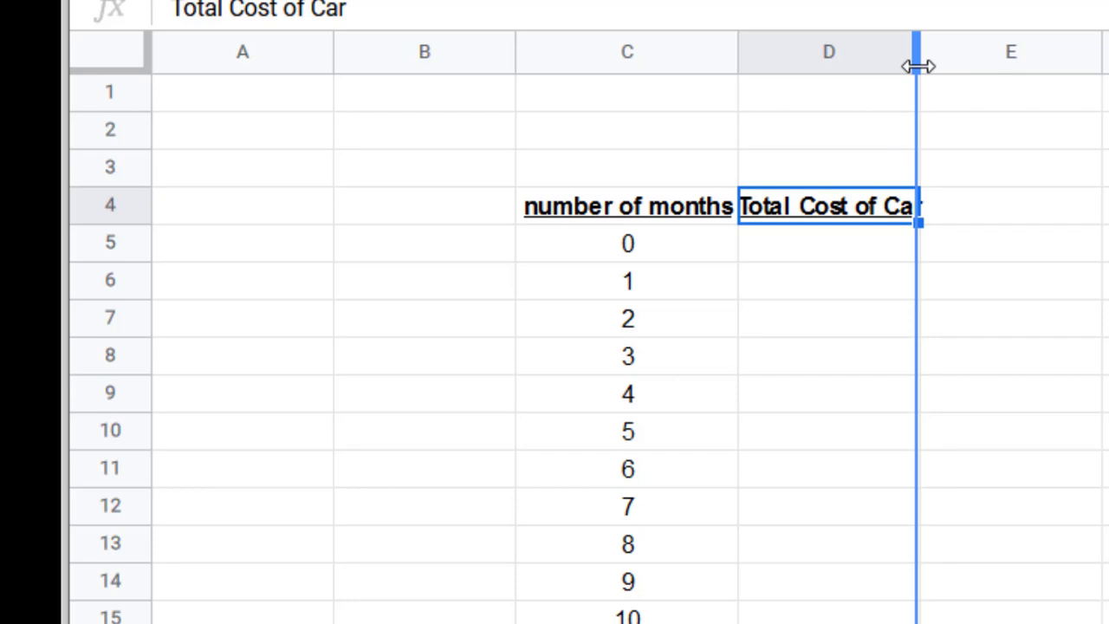
pyautogui.doubleClick(918, 66)
pyautogui.click(871, 307)
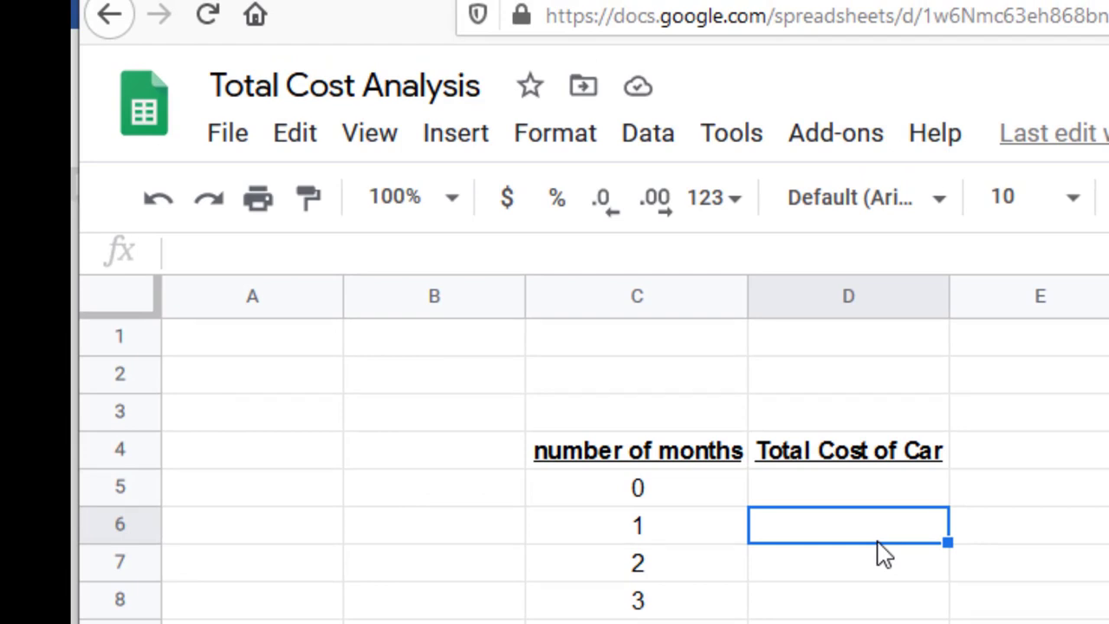
# - Enter =5000+C5*250 in D5, giving a month-0 cost of 5000
pyautogui.click(851, 494)
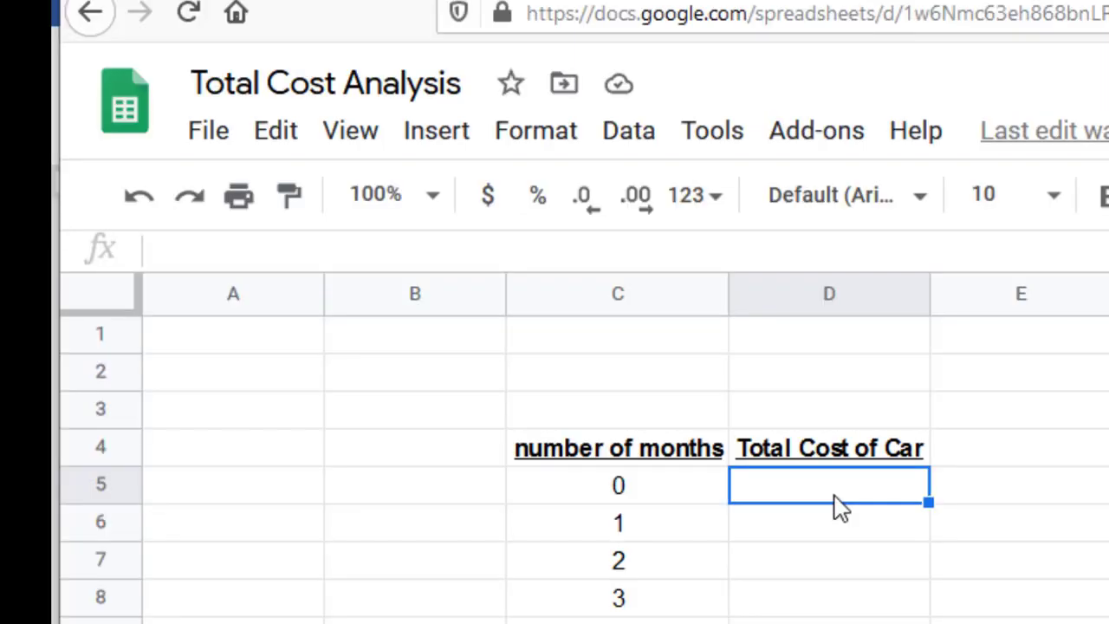
pyautogui.write('=')
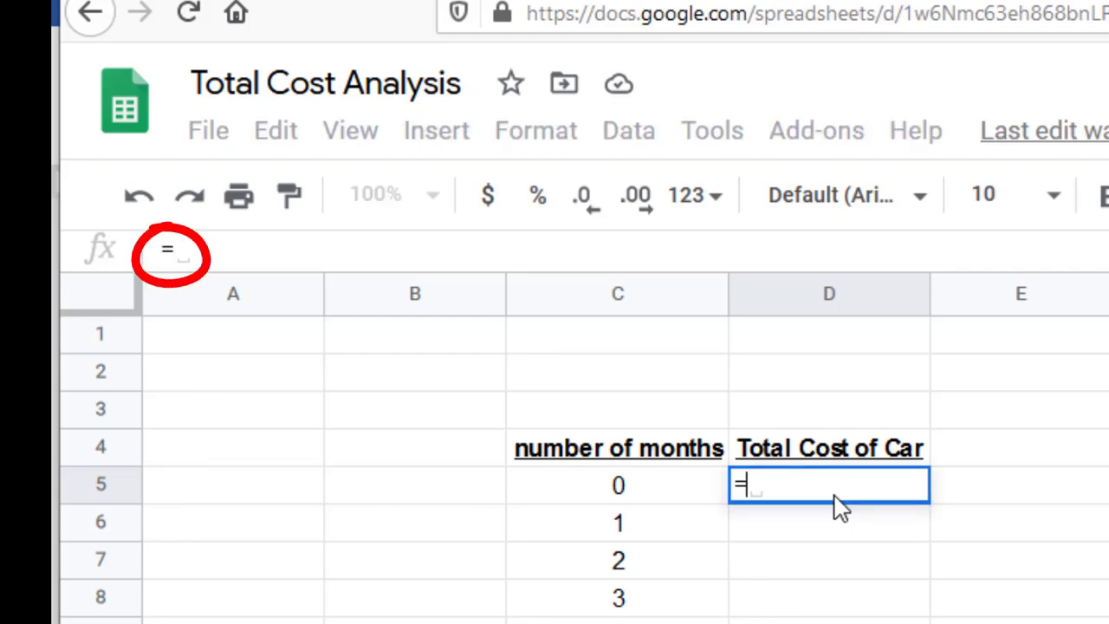
pyautogui.write('5000')
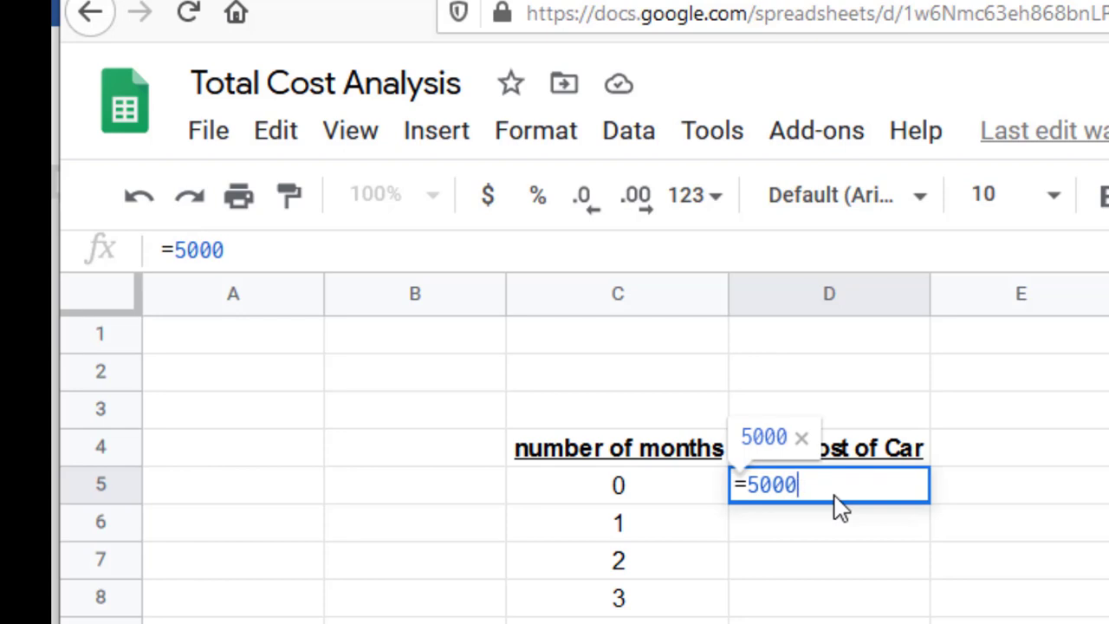
pyautogui.write('+')
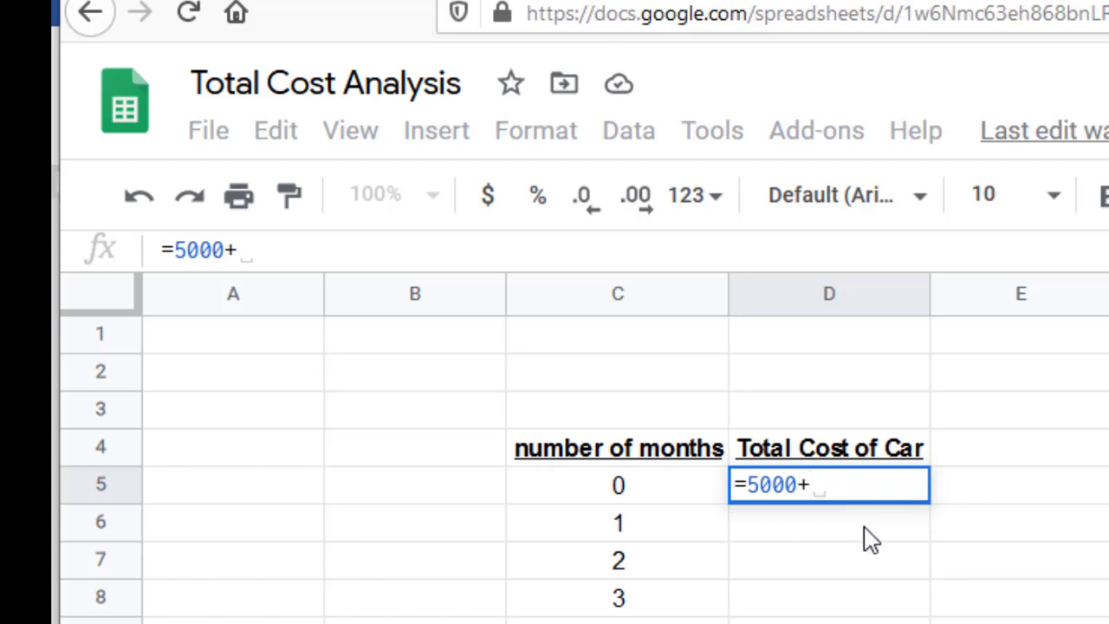
pyautogui.click(637, 492)
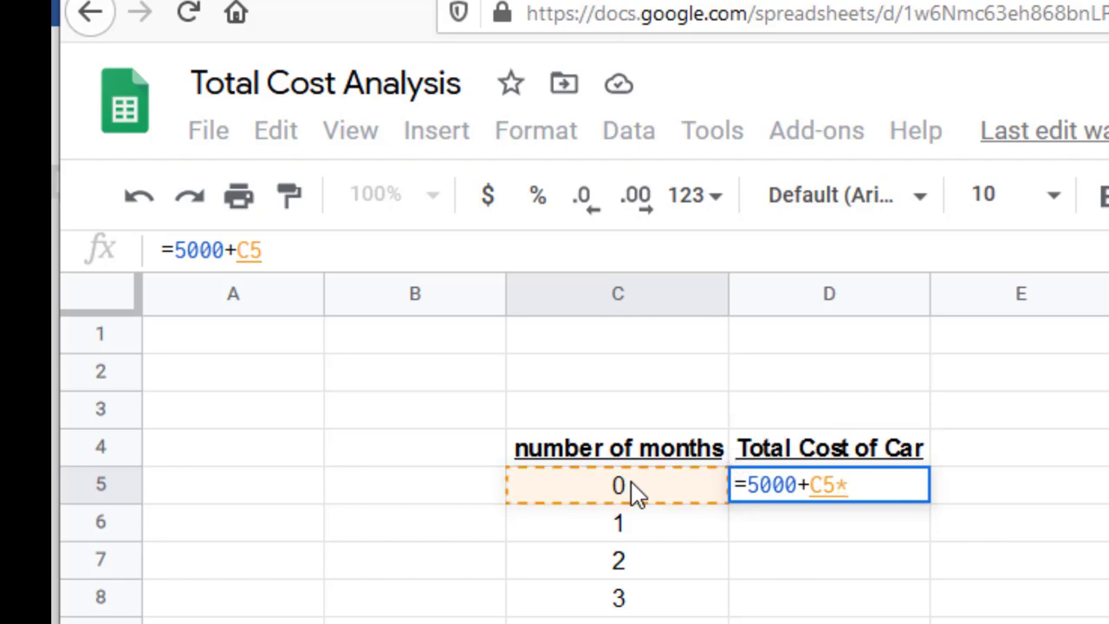
pyautogui.write('*250')
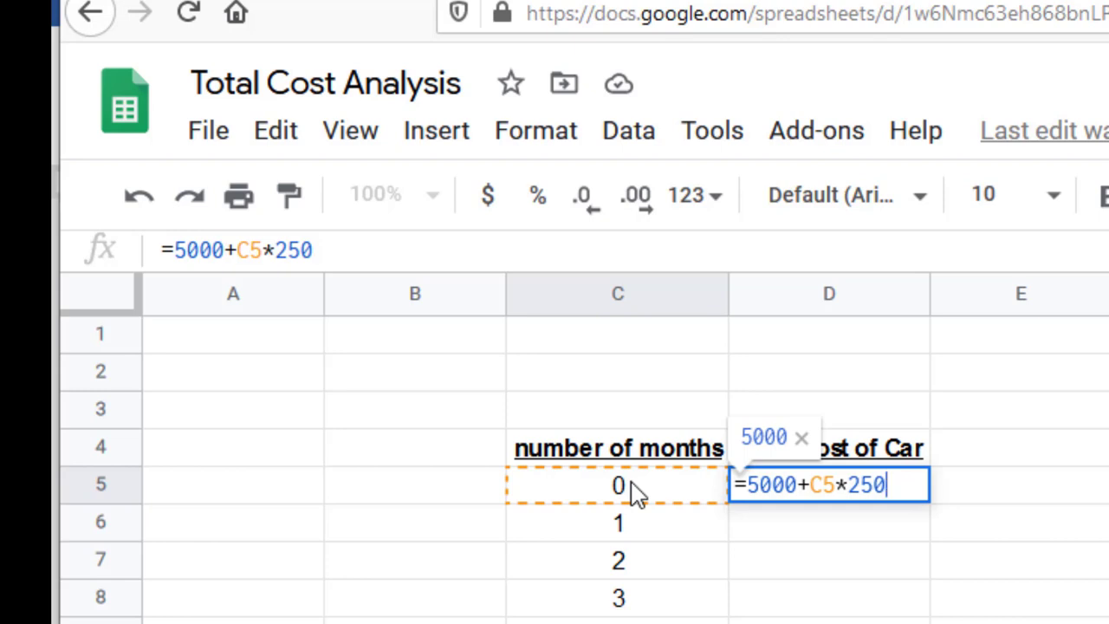
pyautogui.press('Return')
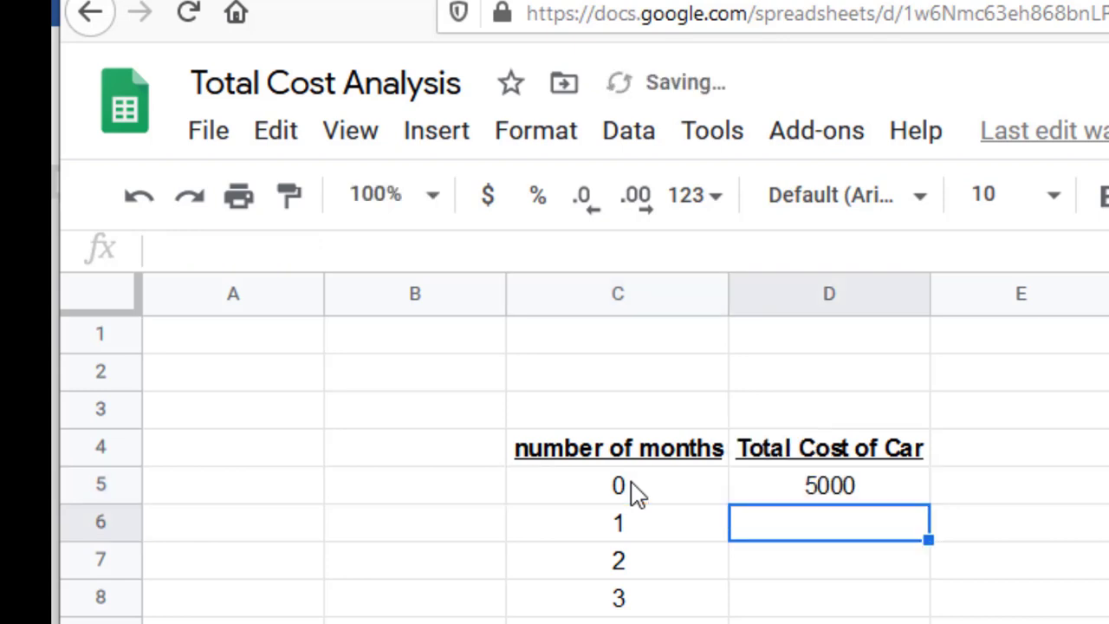
pyautogui.click(854, 487)
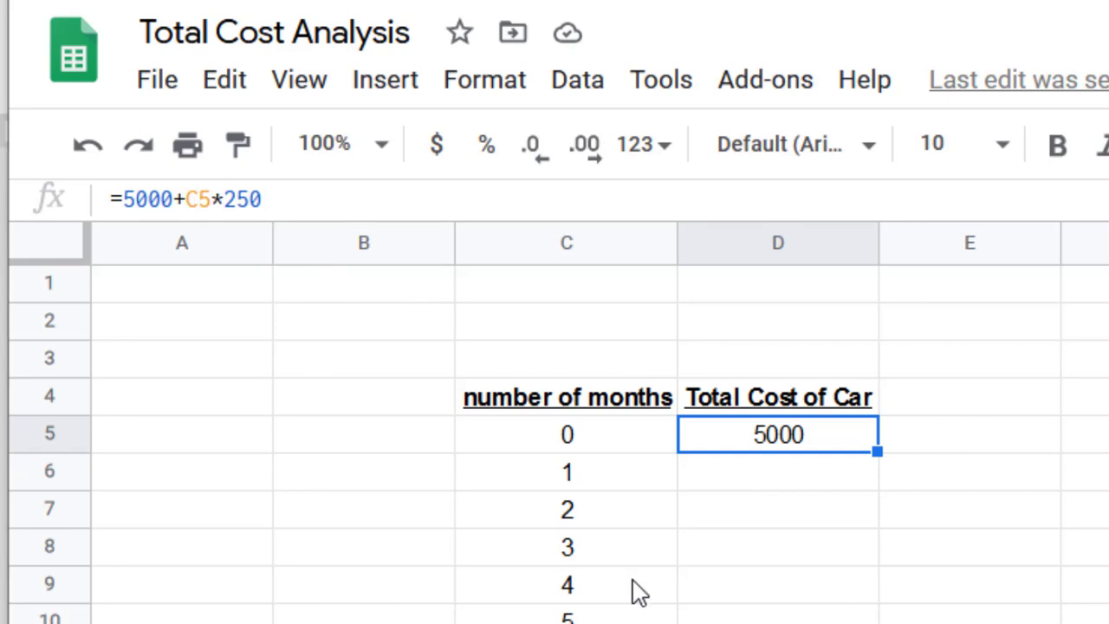
# - Format D5 as dollar currency and check the cost values through month 24
pyautogui.click(437, 147)
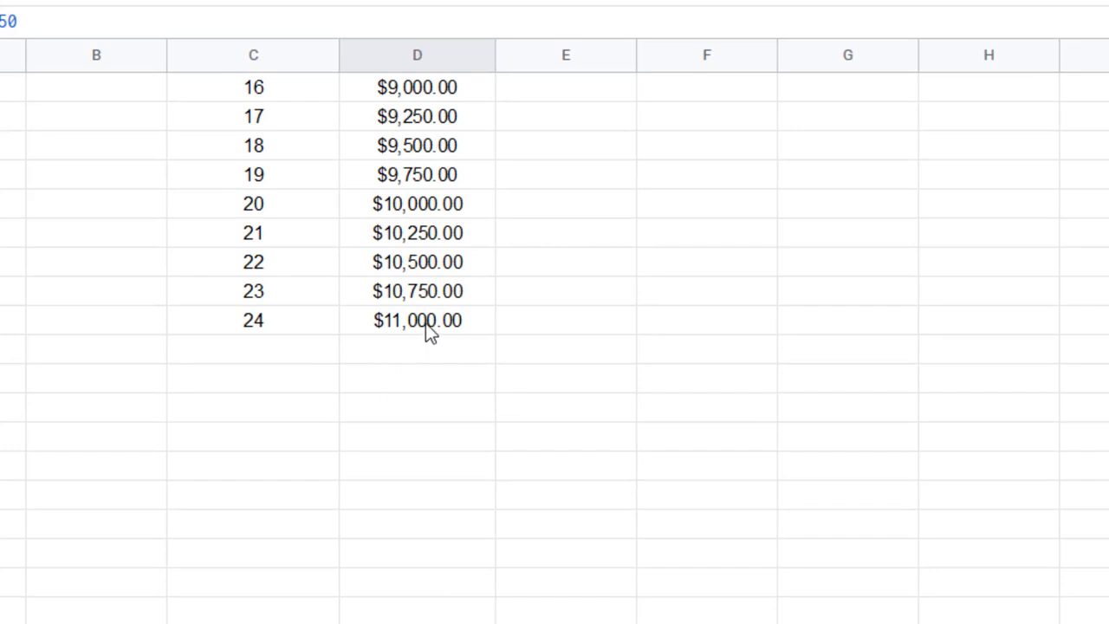
pyautogui.click(425, 326)
pyautogui.click(270, 319)
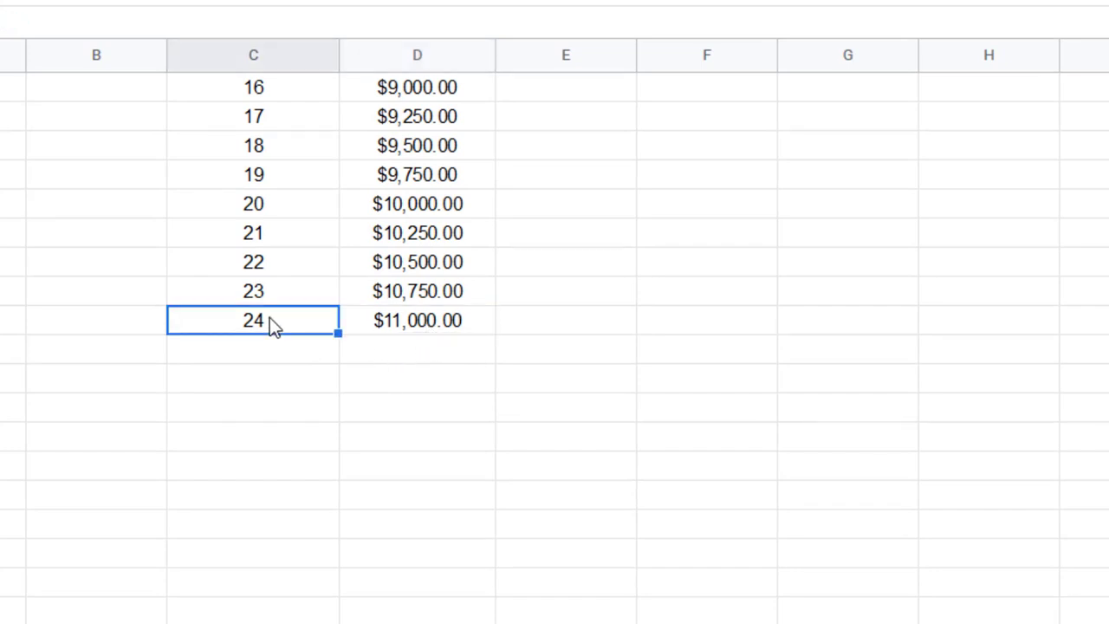
pyautogui.click(433, 328)
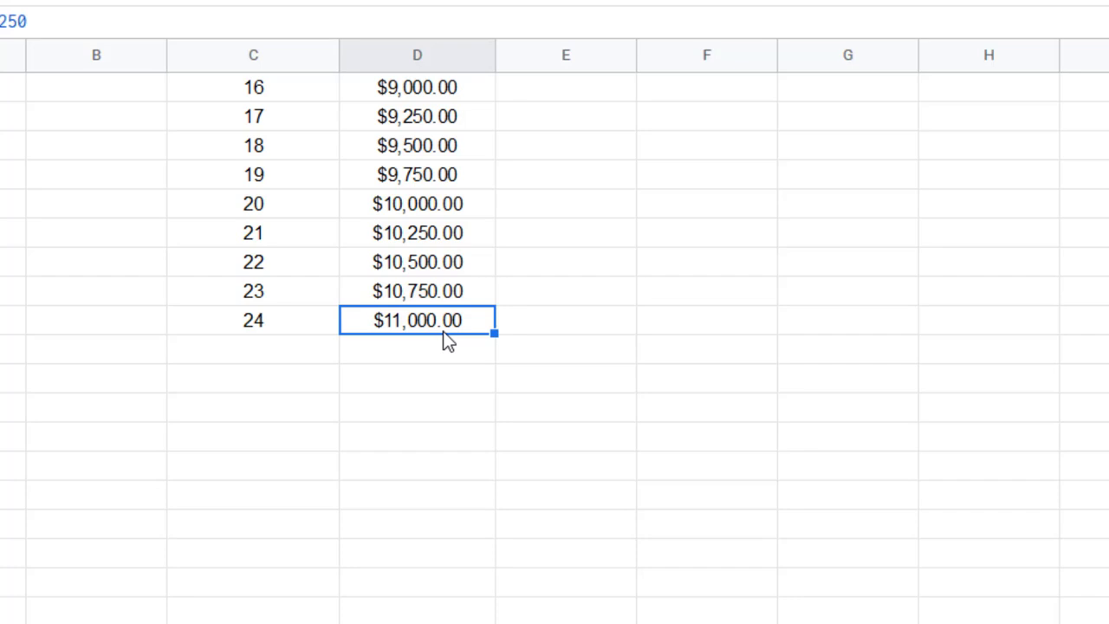
pyautogui.scroll(5, 443, 331)
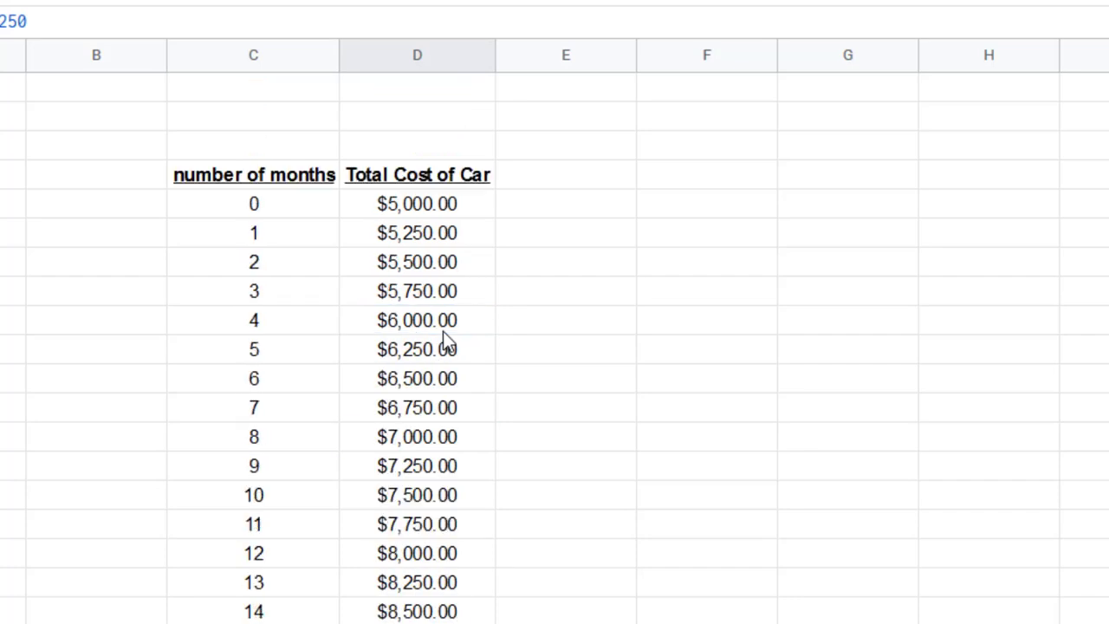
pyautogui.scroll(-4, 443, 330)
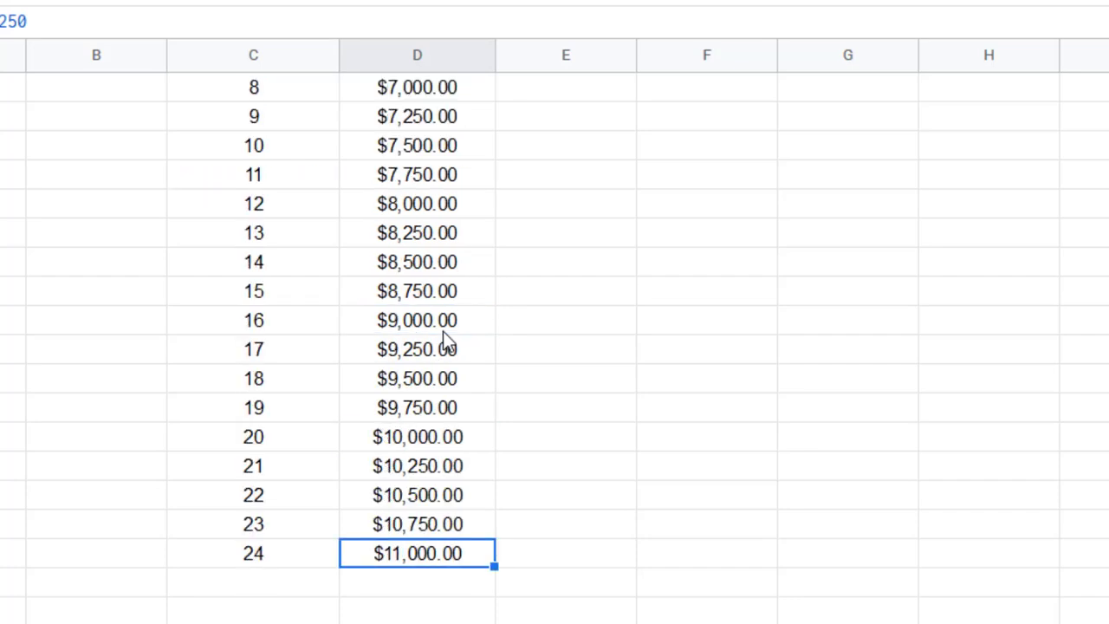
pyautogui.scroll(4, 443, 330)
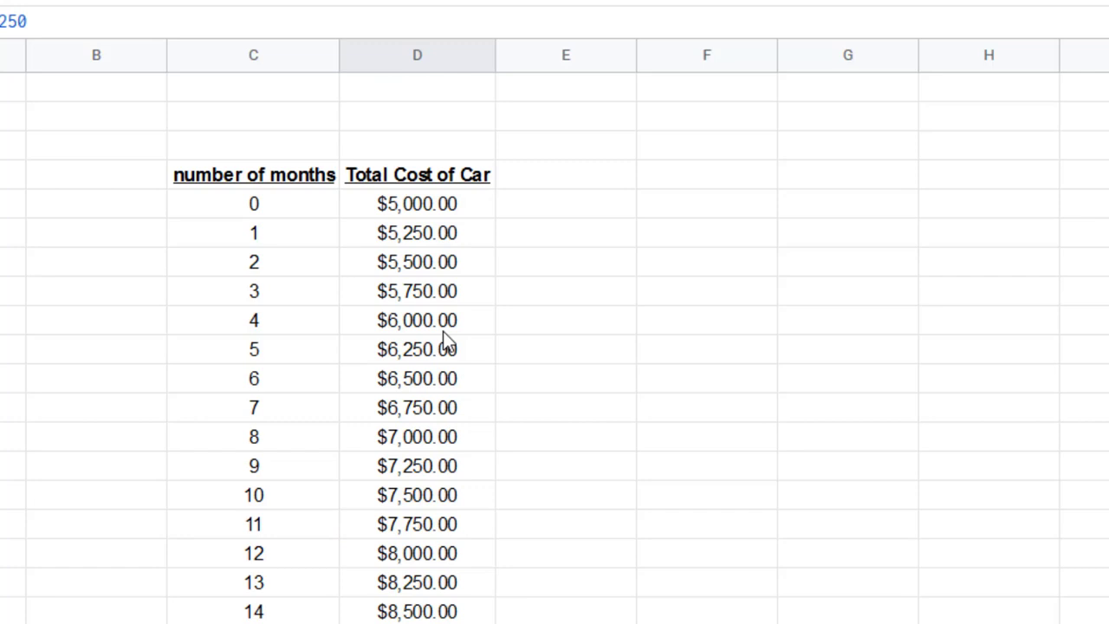
pyautogui.click(425, 211)
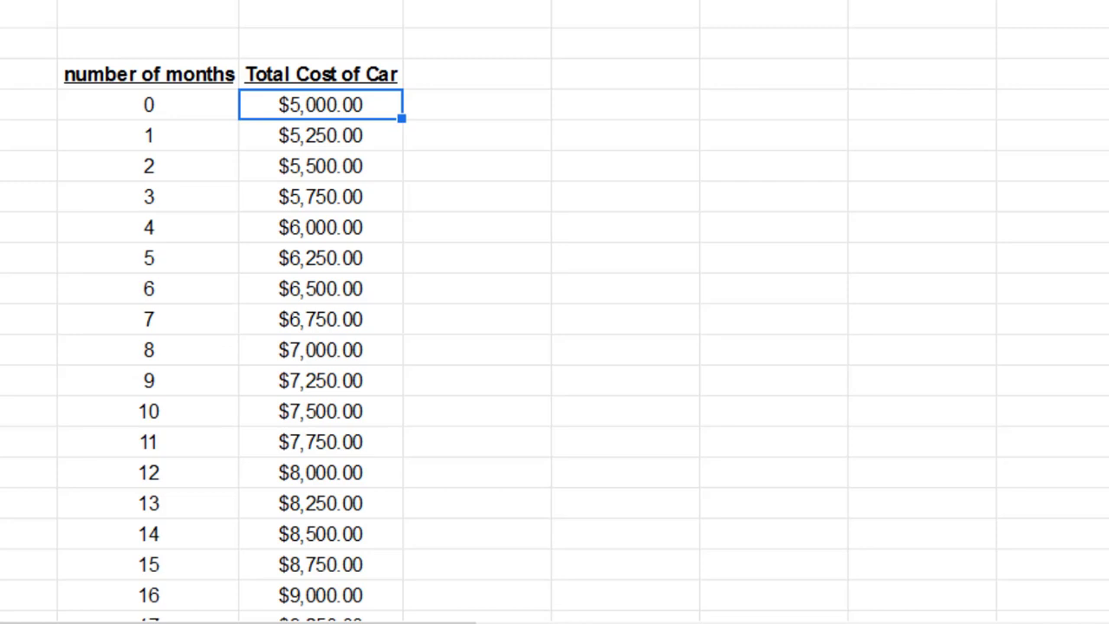
# - Select the months and cost table and insert a chart from it
pyautogui.scroll(-4, 652, 422)
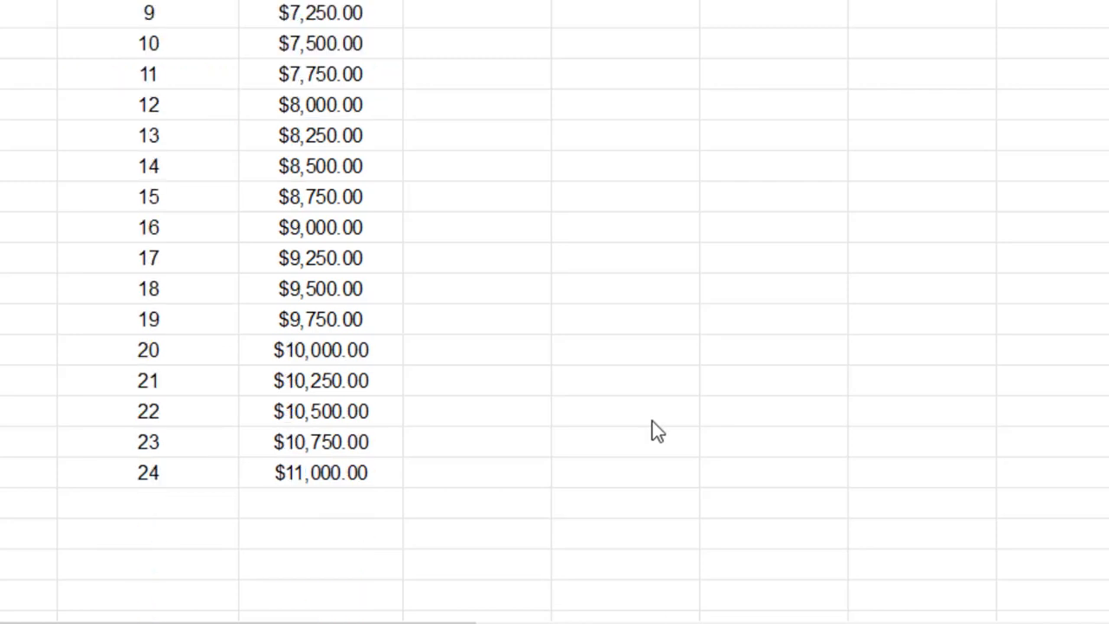
pyautogui.scroll(4, 652, 422)
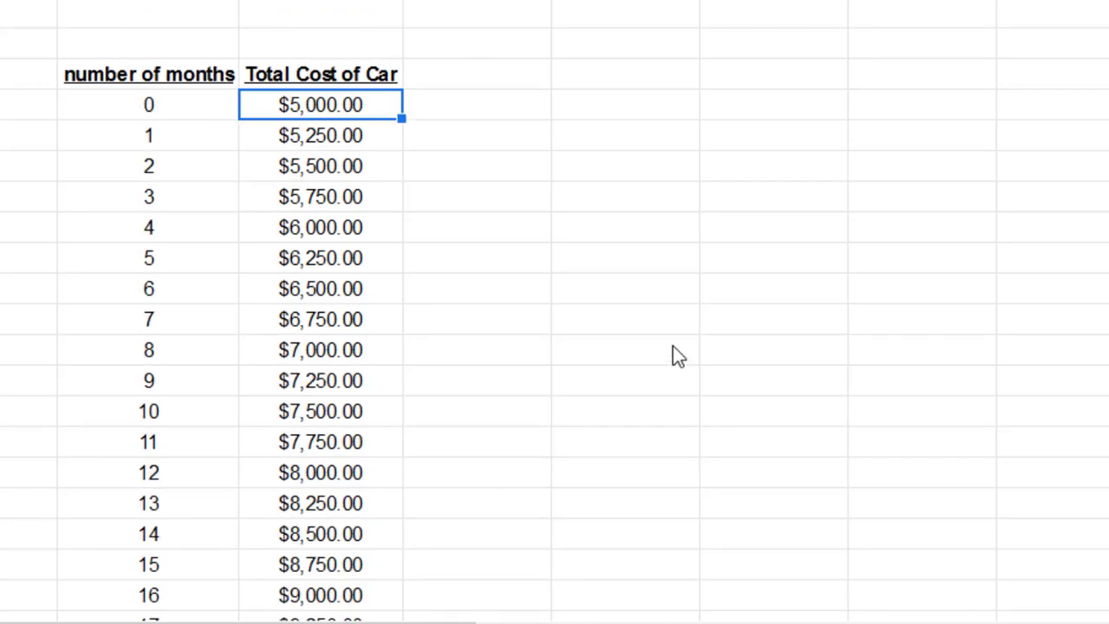
pyautogui.moveTo(94, 78); pyautogui.dragTo(325, 299)
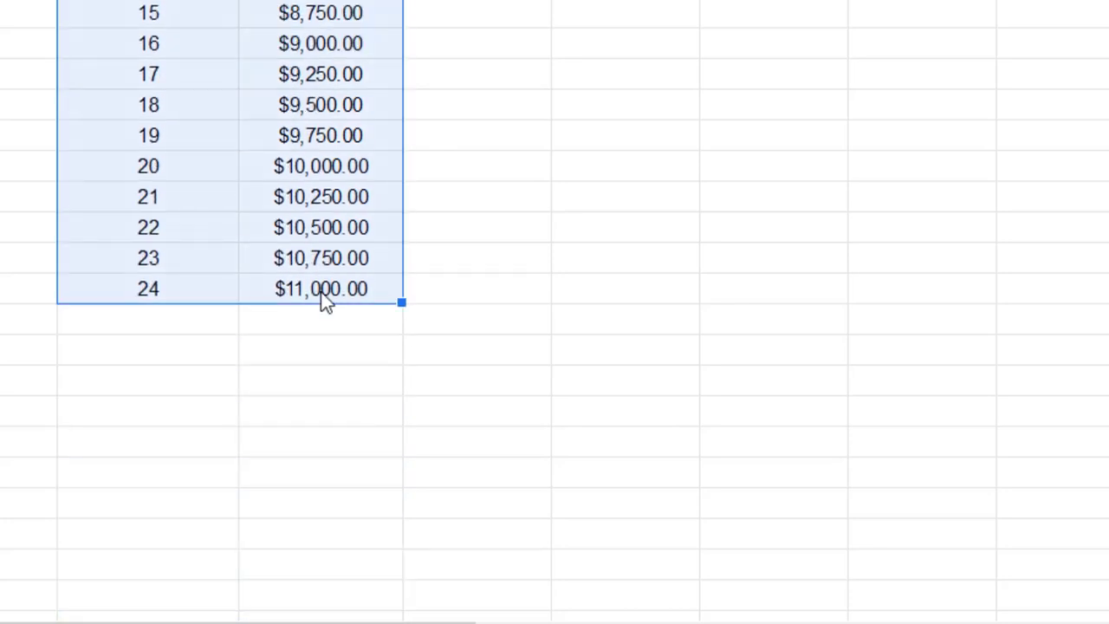
pyautogui.scroll(6, 322, 292)
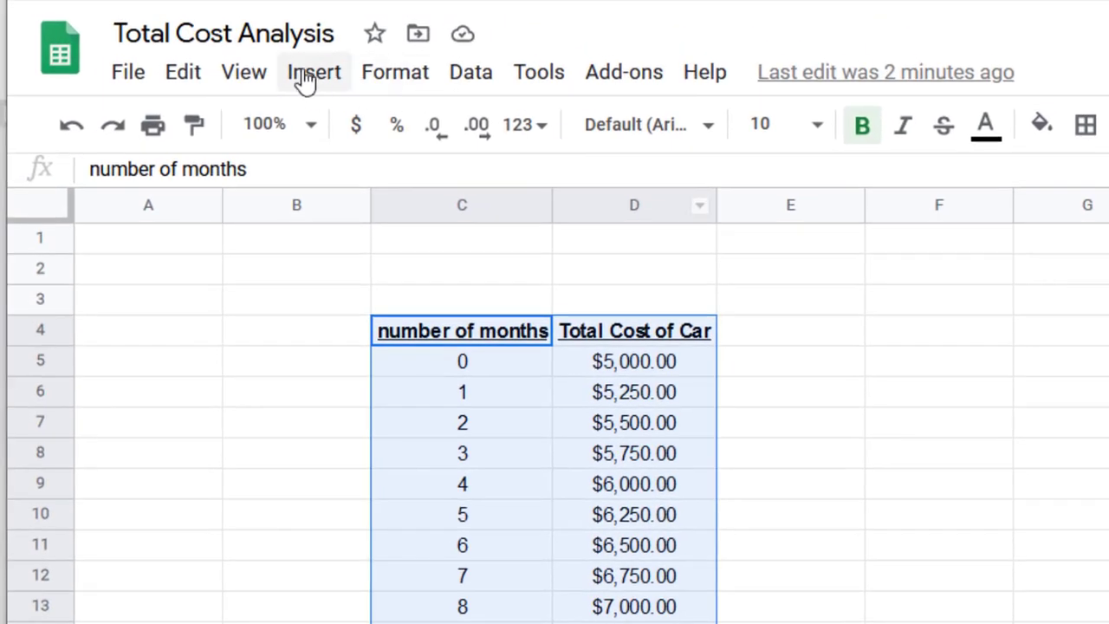
pyautogui.click(305, 78)
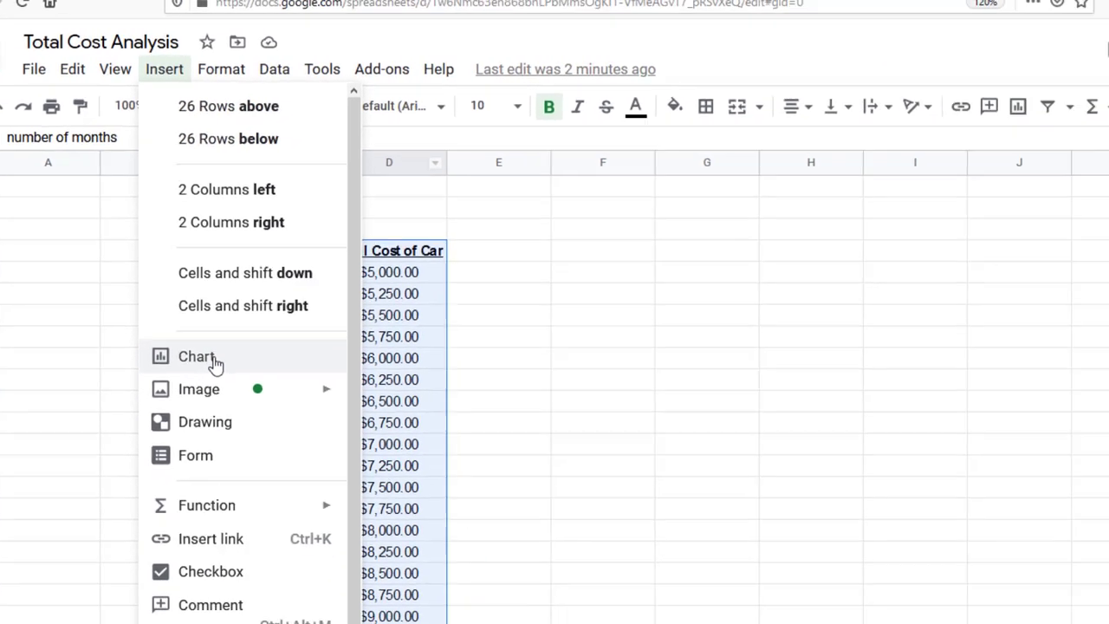
pyautogui.click(215, 362)
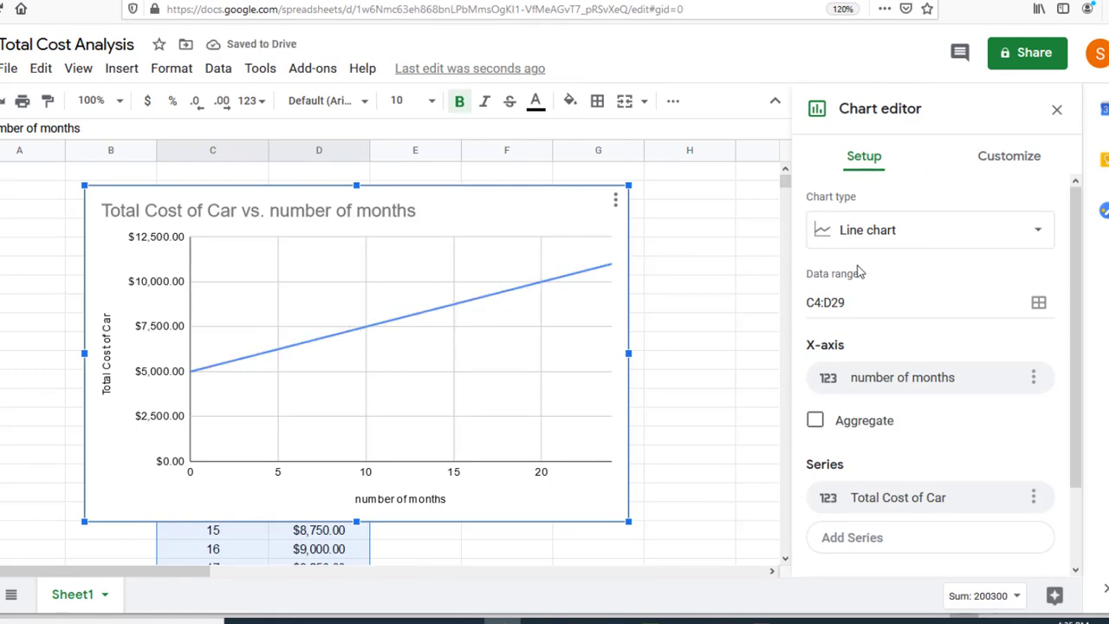
# - Change the chart type to Scatter chart
pyautogui.click(900, 240)
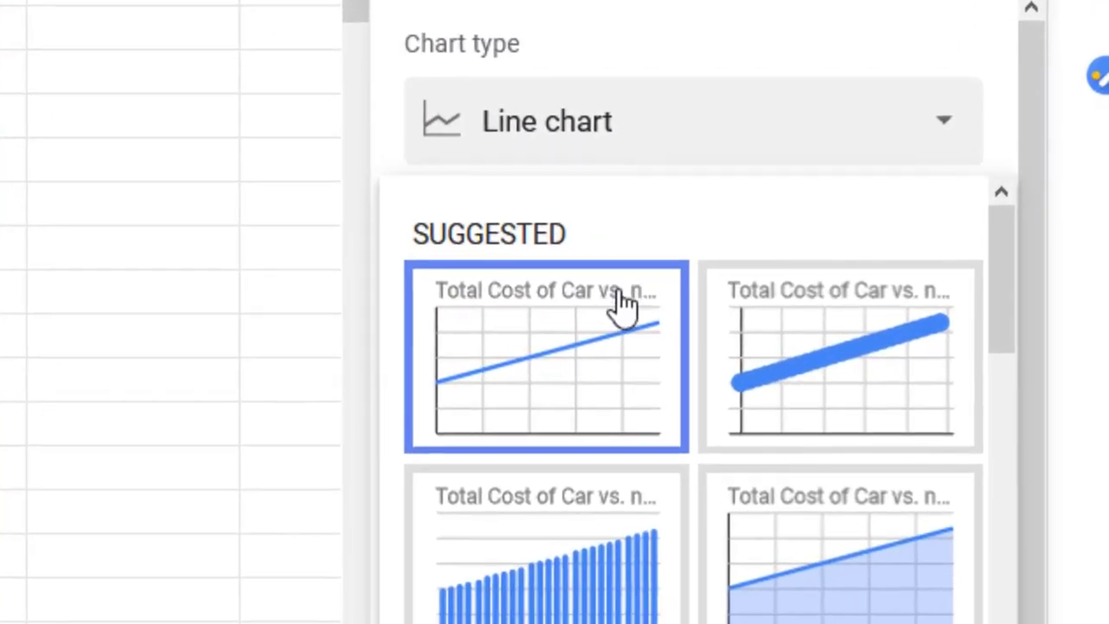
pyautogui.scroll(-3, 904, 346)
pyautogui.scroll(-10, 636, 394)
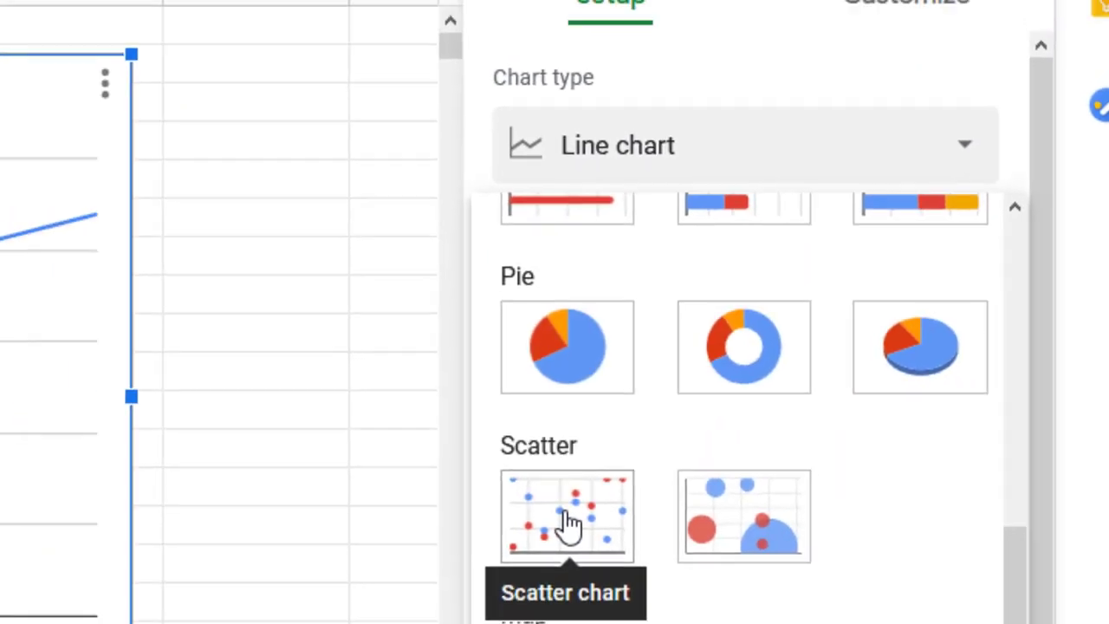
pyautogui.click(492, 555)
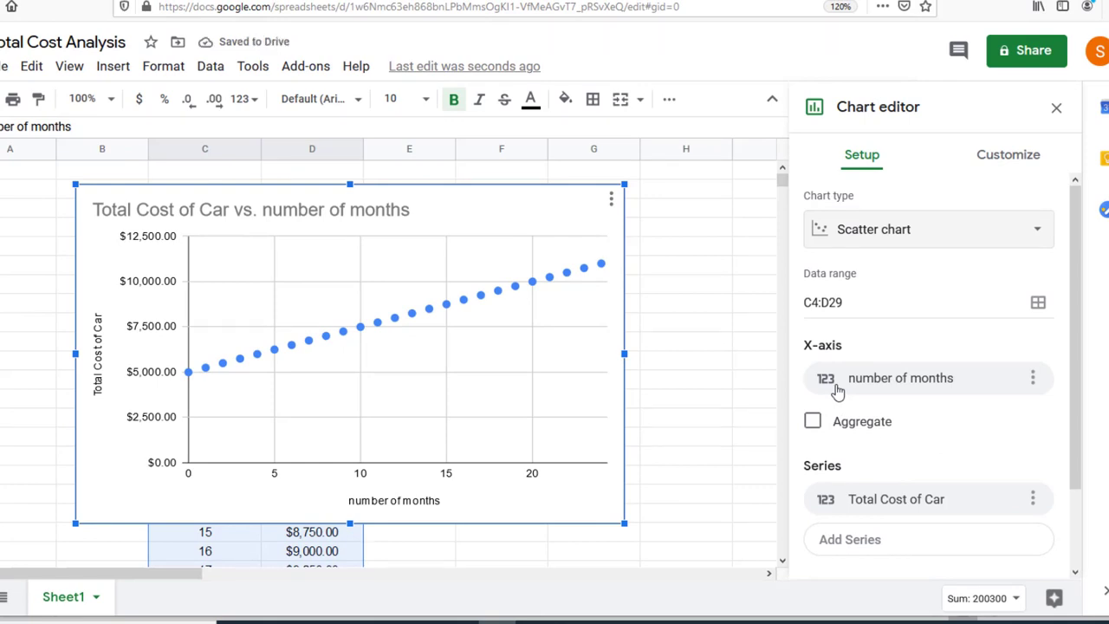
# - Close the Chart editor and widen the scatter chart so it reaches column K
pyautogui.click(1056, 108)
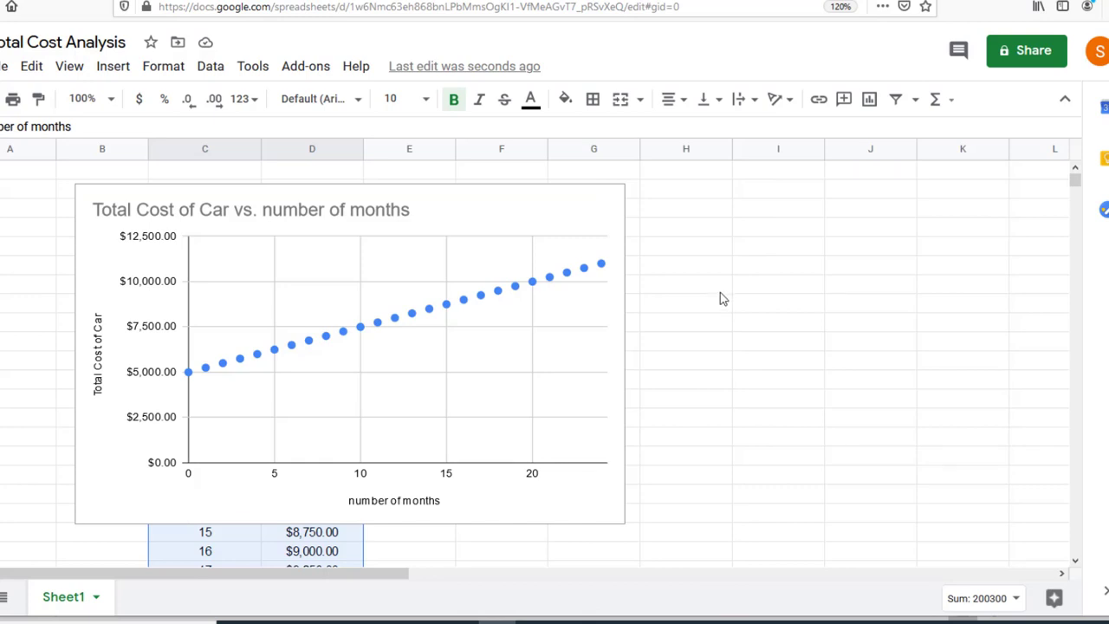
pyautogui.click(615, 353)
pyautogui.moveTo(624, 353); pyautogui.dragTo(993, 355)
pyautogui.moveTo(191, 381)
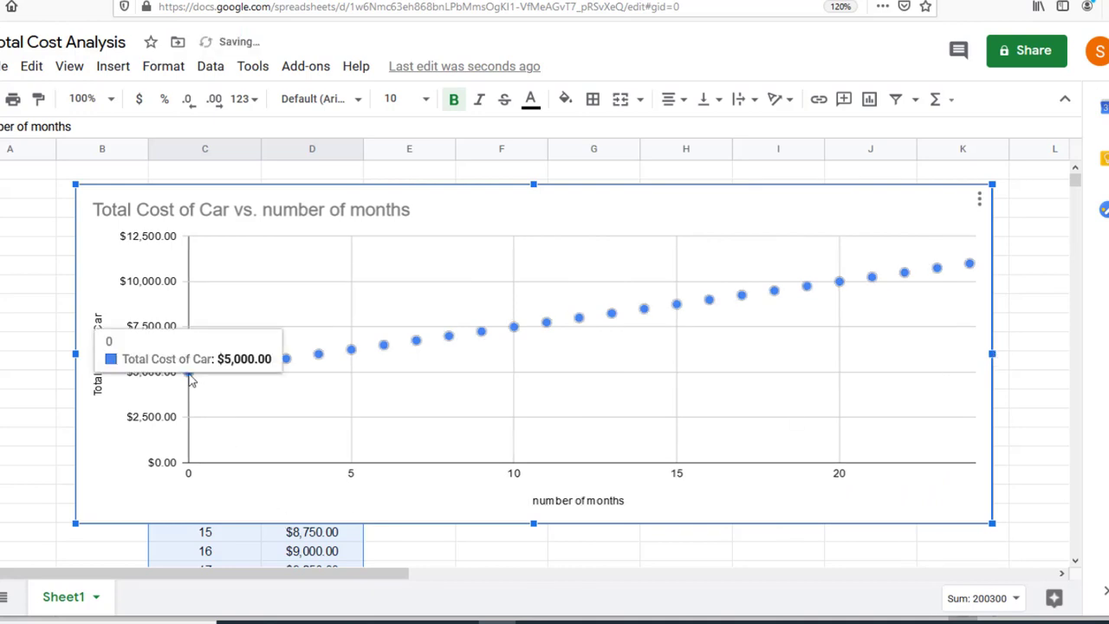
pyautogui.click(36, 404)
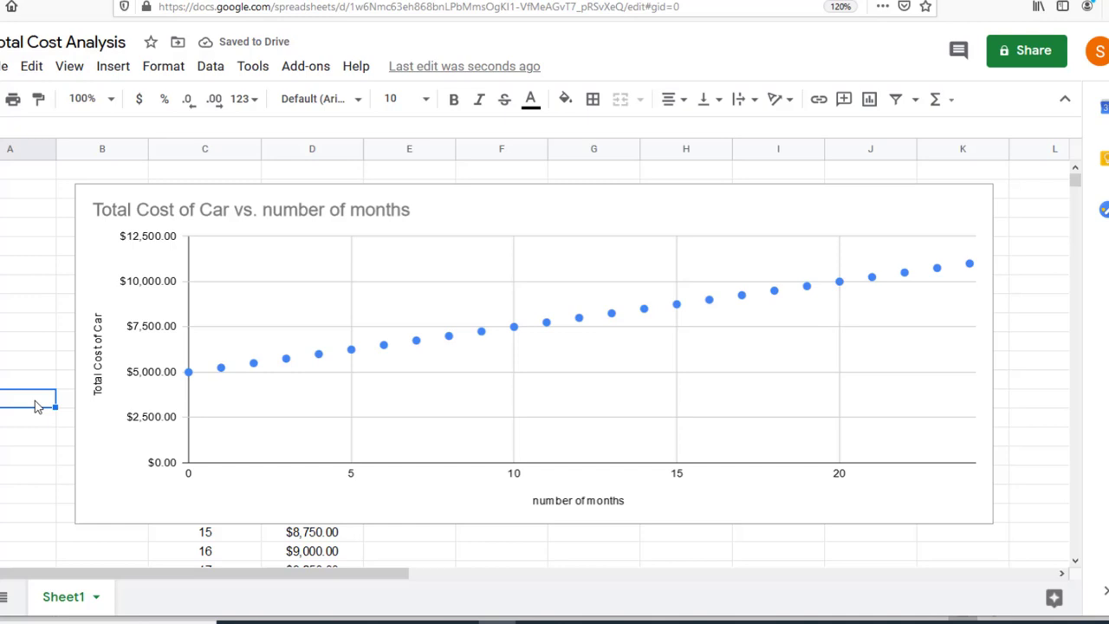
# - Reselect the widened chart to check its size, then deselect it
pyautogui.click(191, 379)
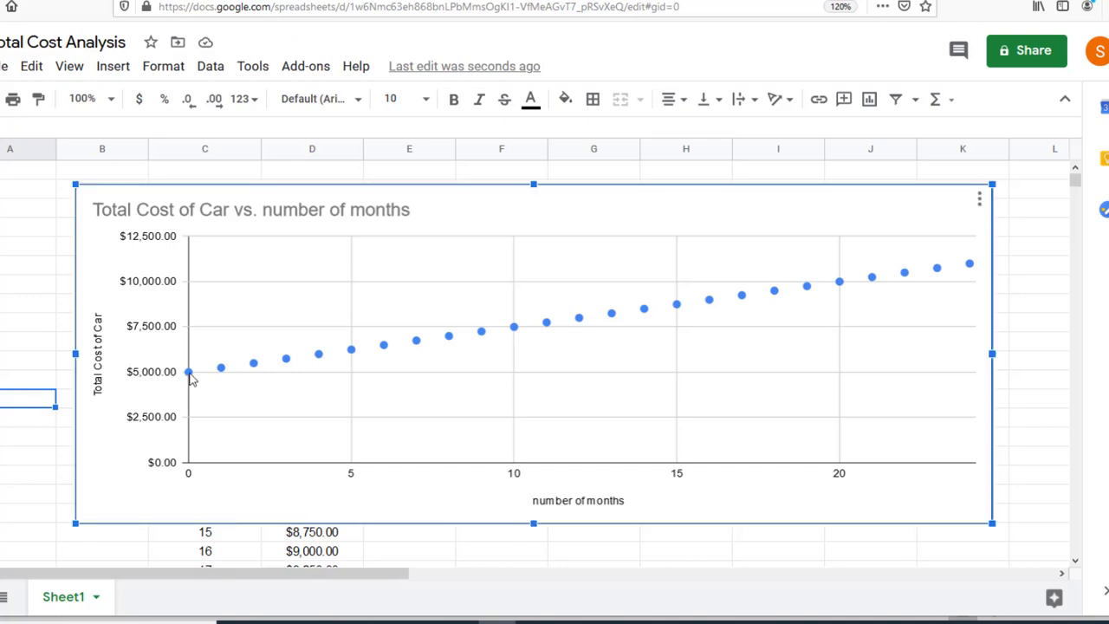
pyautogui.moveTo(192, 380)
pyautogui.moveTo(188, 374)
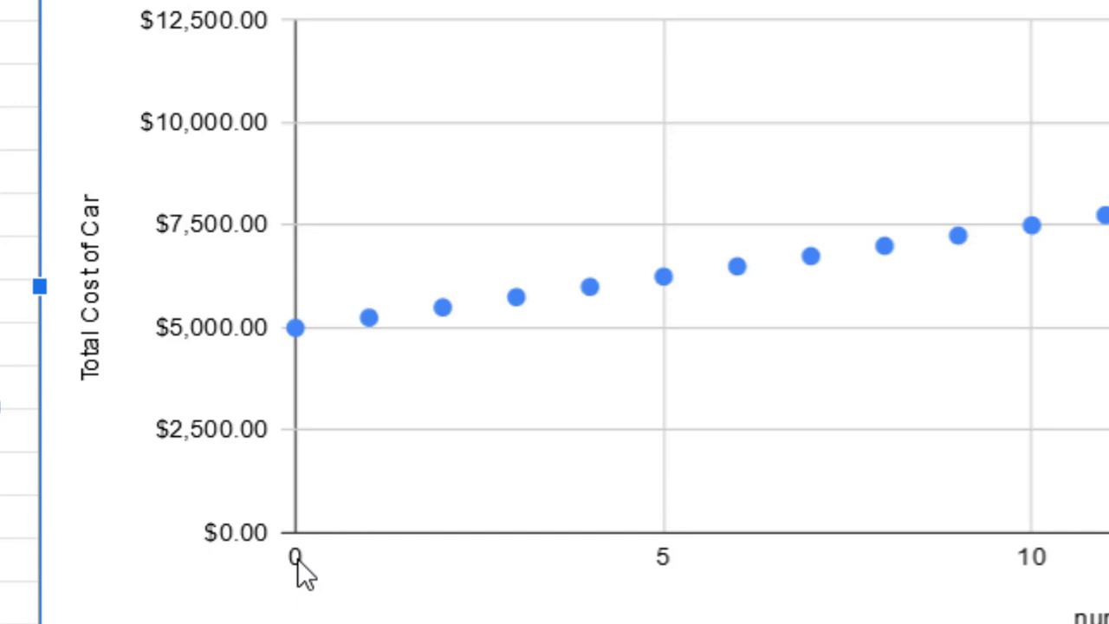
pyautogui.moveTo(367, 318)
pyautogui.moveTo(444, 322)
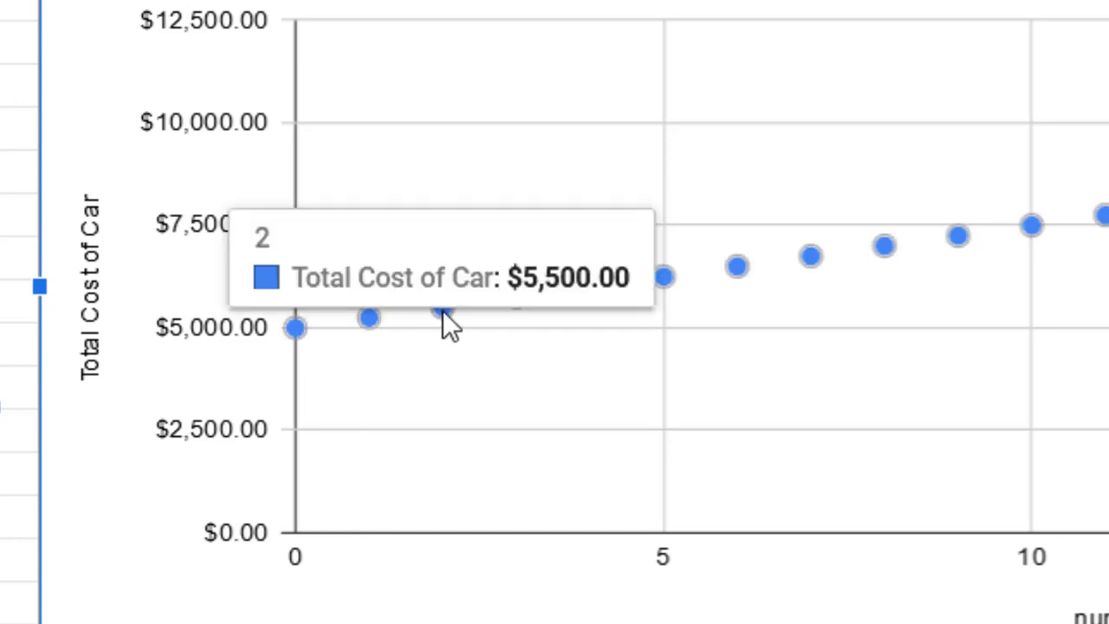
pyautogui.moveTo(507, 301)
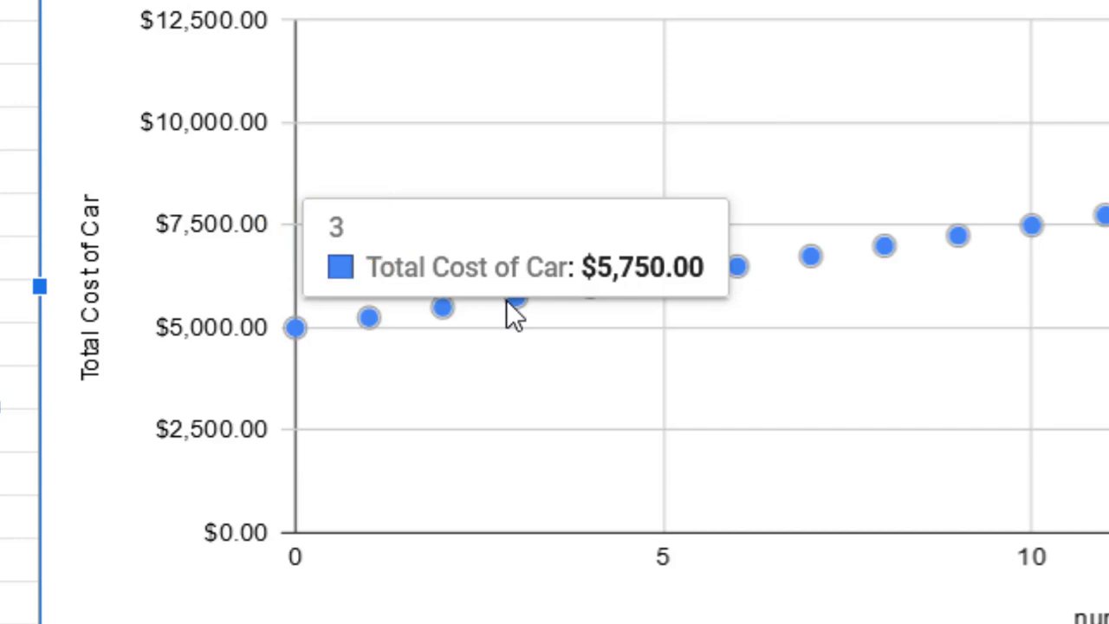
pyautogui.moveTo(586, 292)
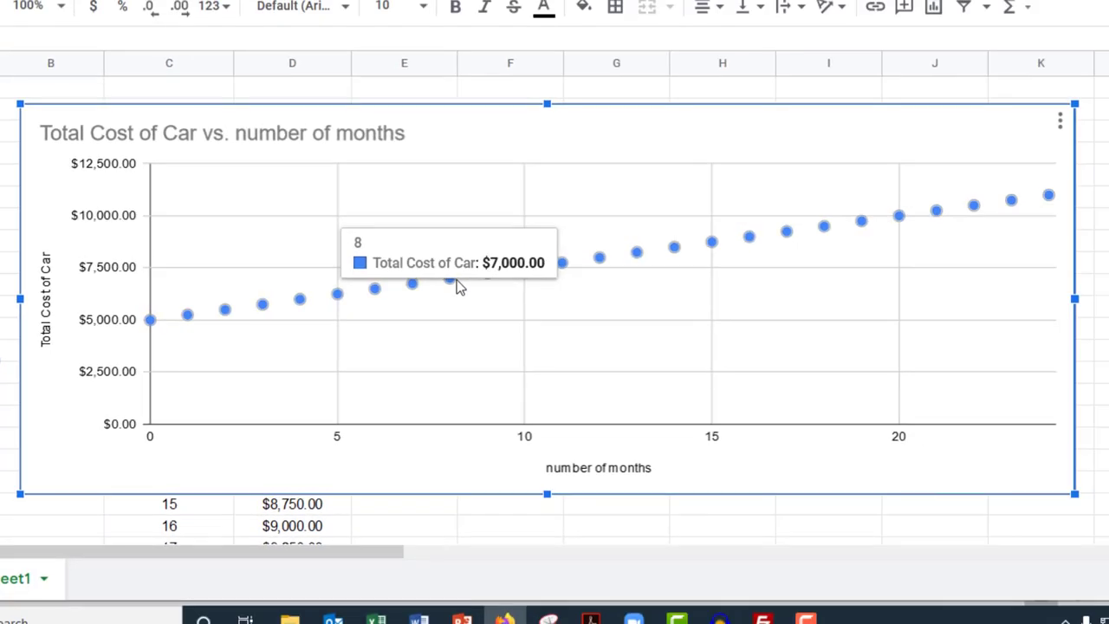
pyautogui.click(400, 521)
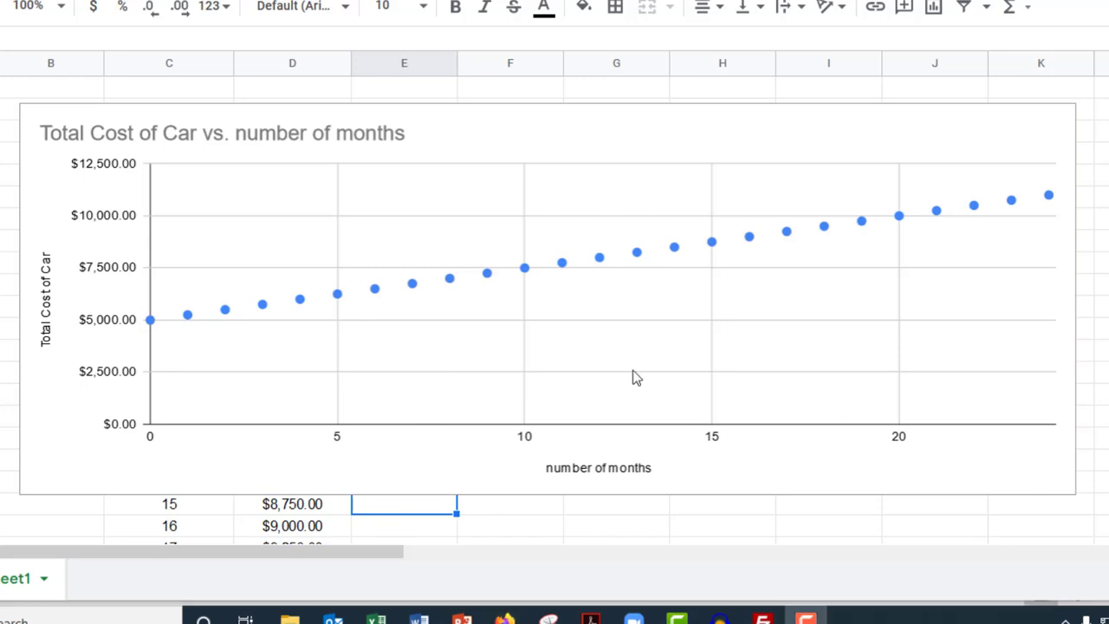
pyautogui.click(424, 619)
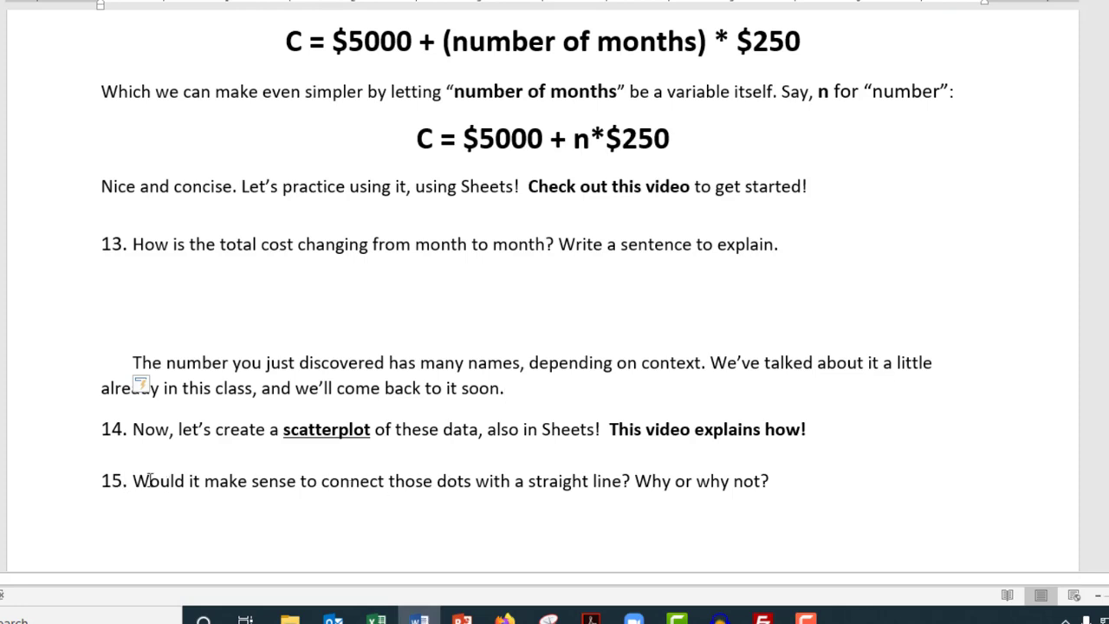
pyautogui.moveTo(149, 480); pyautogui.dragTo(784, 478)
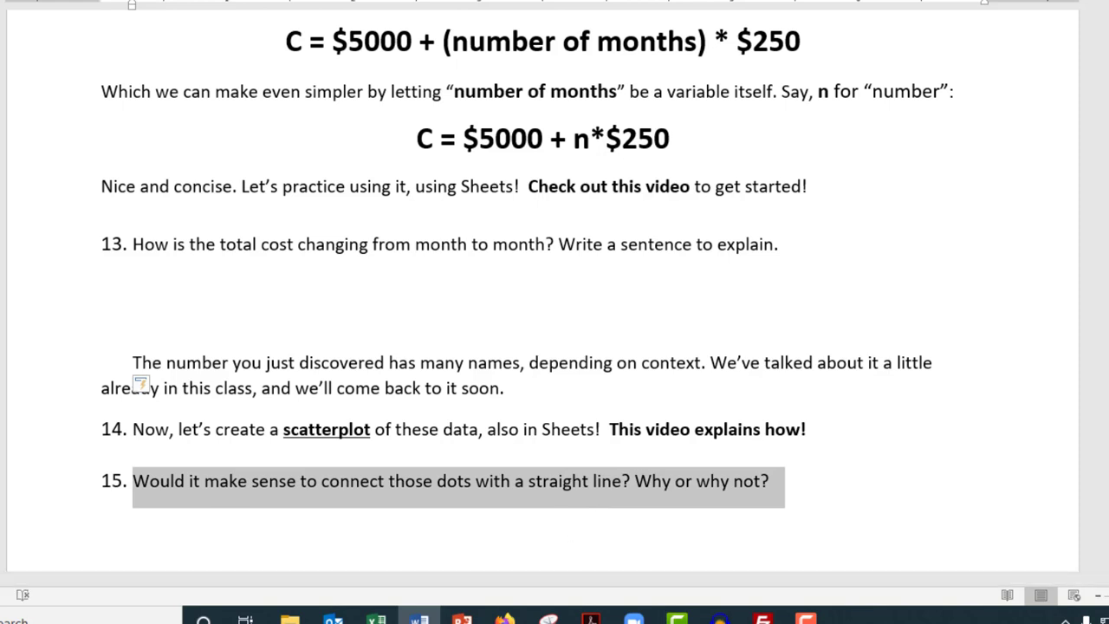
pyautogui.hotkey('alt', 'Tab')
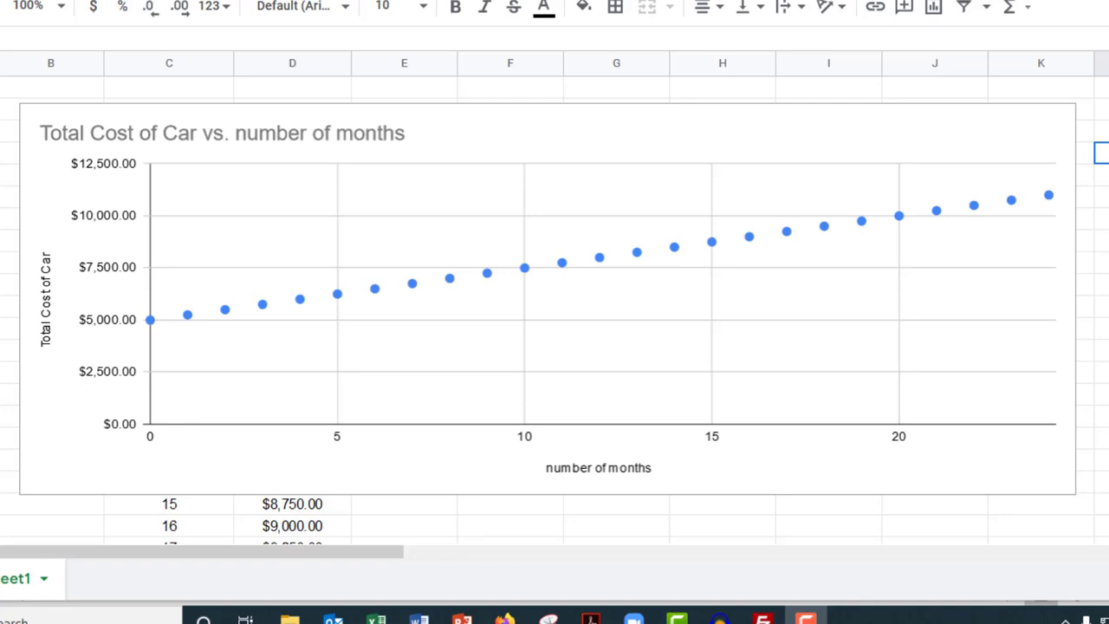
# - Open the chart's Customize settings and expand the Series section
pyautogui.doubleClick(670, 190)
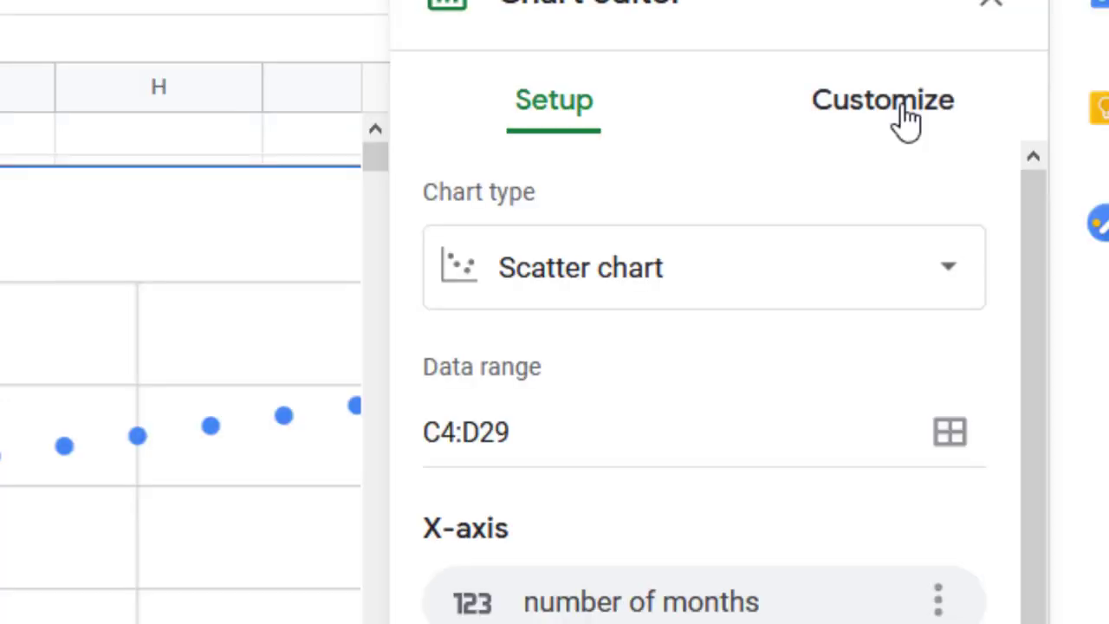
pyautogui.click(905, 120)
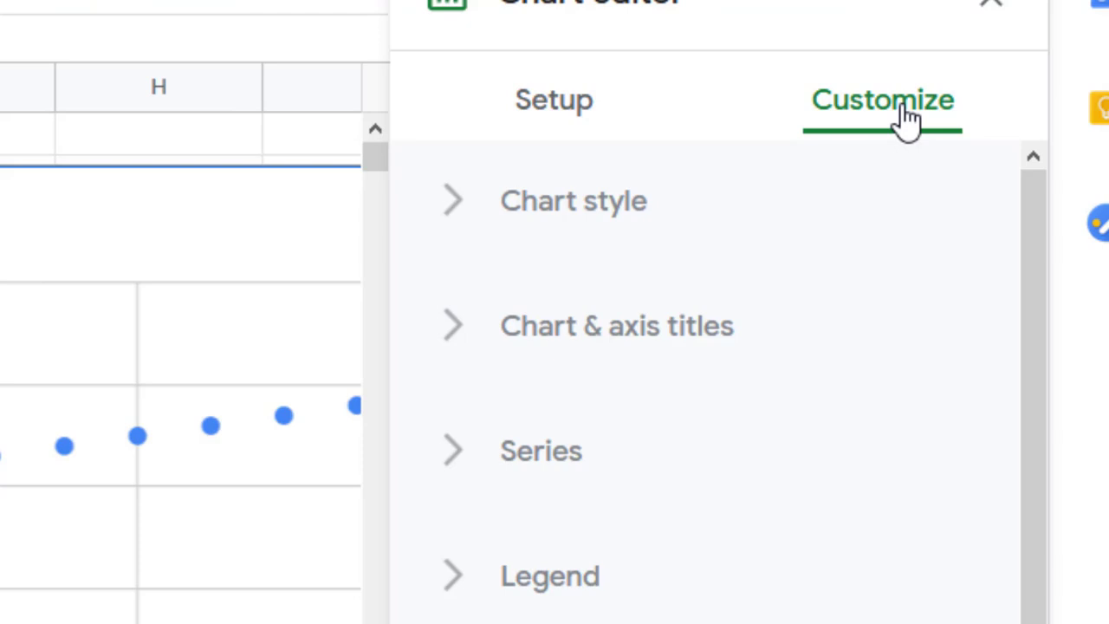
pyautogui.click(713, 213)
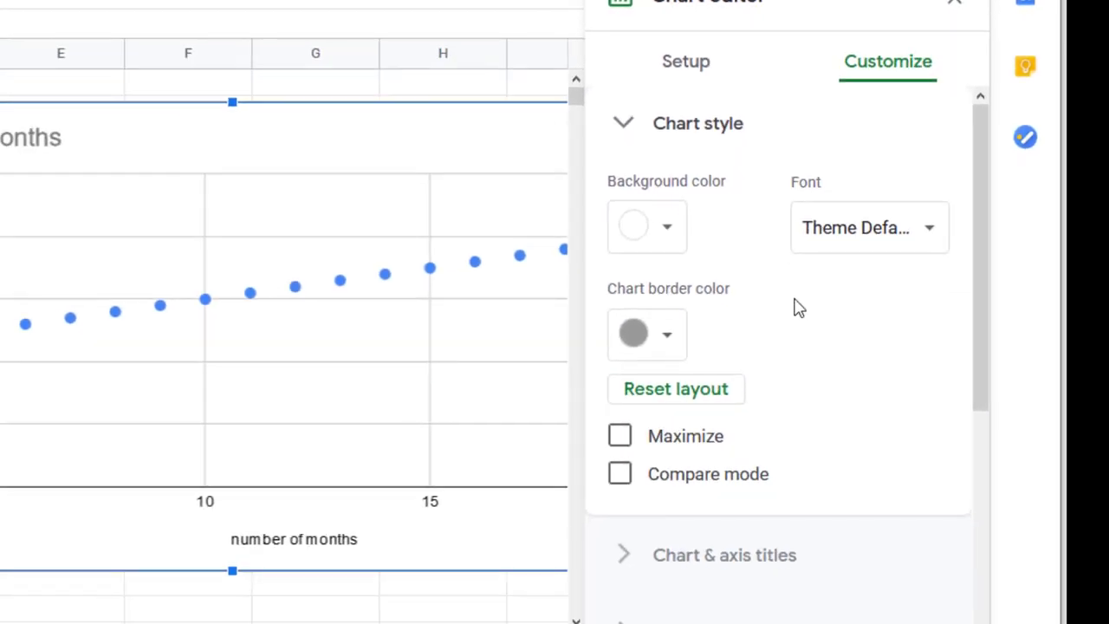
pyautogui.scroll(-2, 785, 398)
pyautogui.click(767, 430)
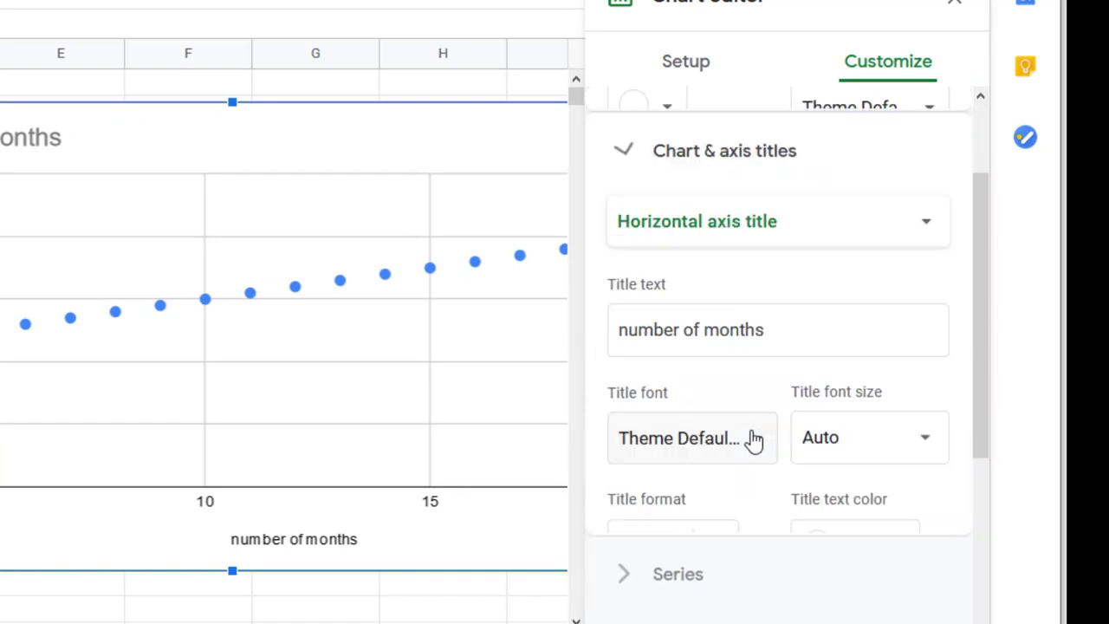
pyautogui.scroll(-3, 829, 396)
pyautogui.click(708, 452)
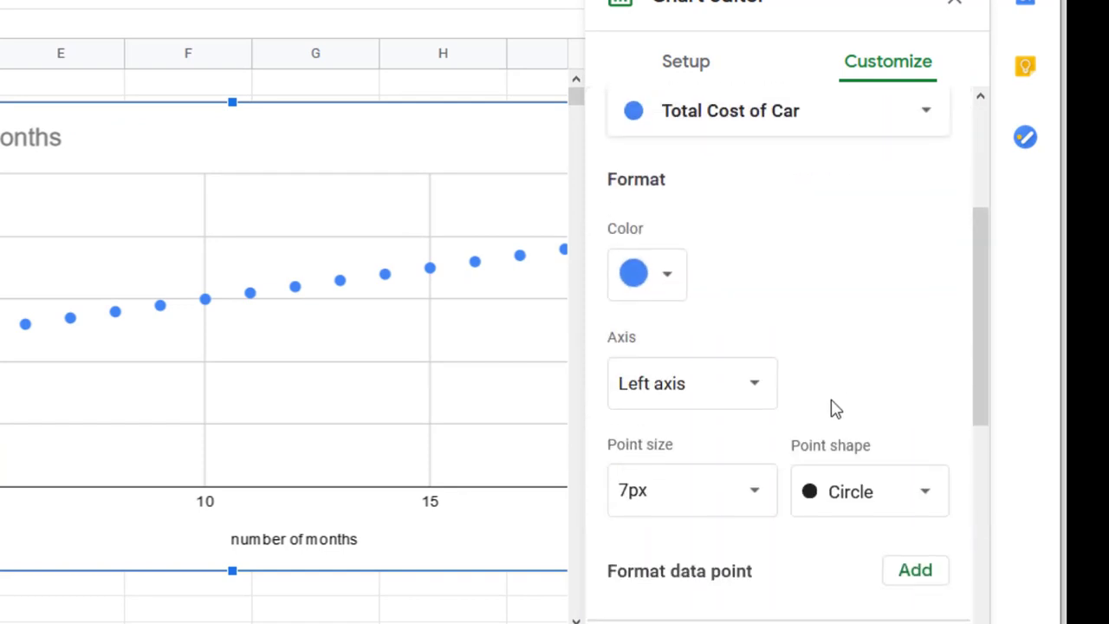
pyautogui.scroll(-3, 833, 409)
pyautogui.scroll(4, 832, 409)
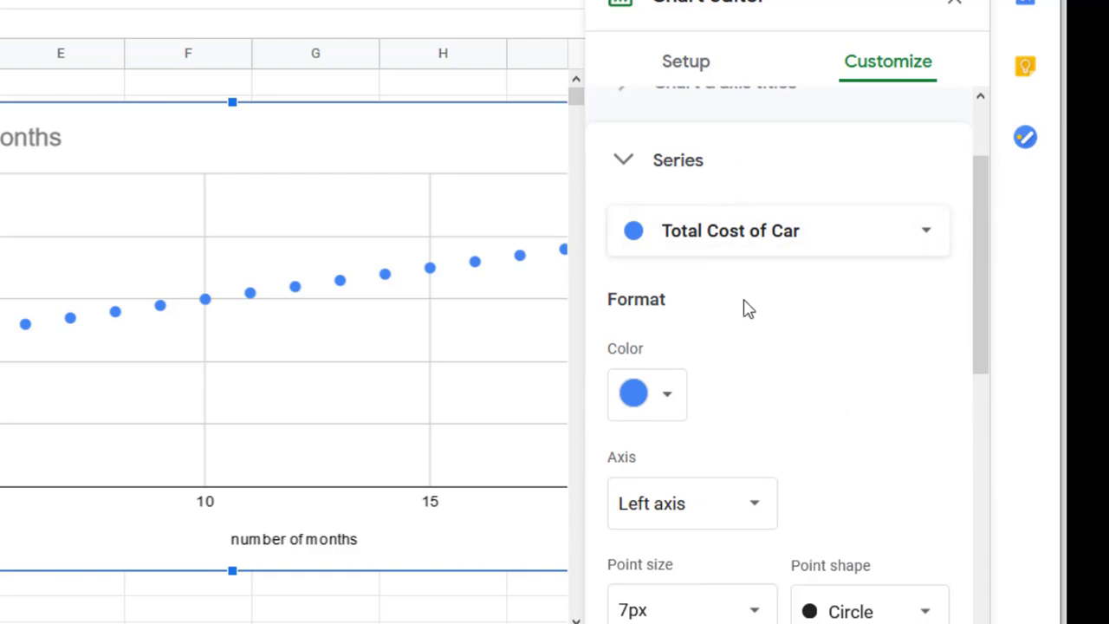
# - Colour the scatter points blue and add a trendline through them
pyautogui.click(661, 392)
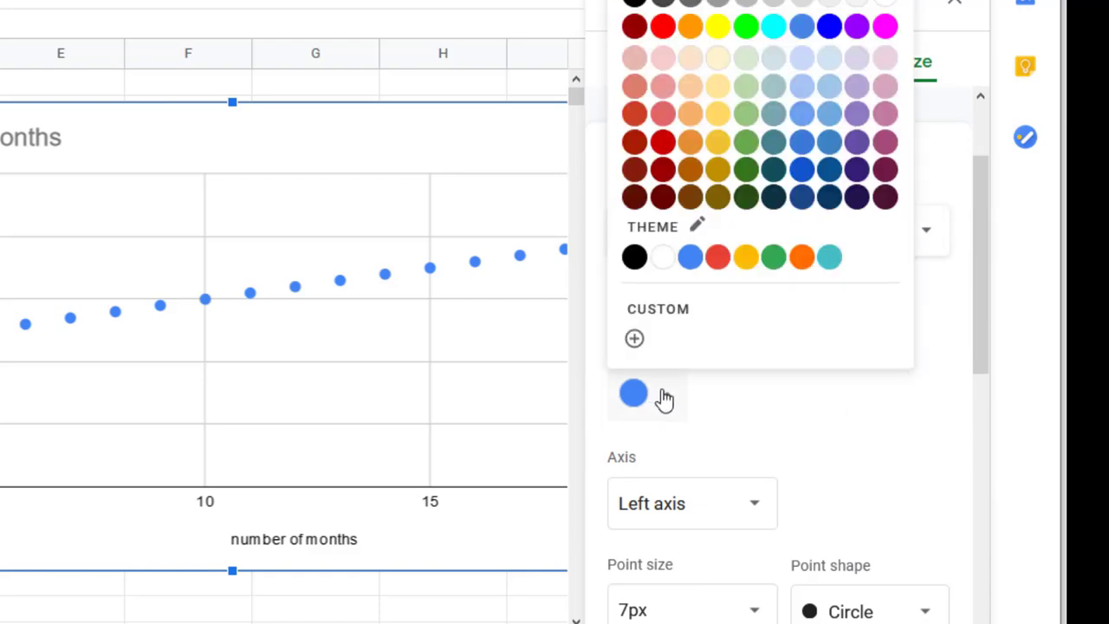
pyautogui.click(665, 149)
pyautogui.click(676, 397)
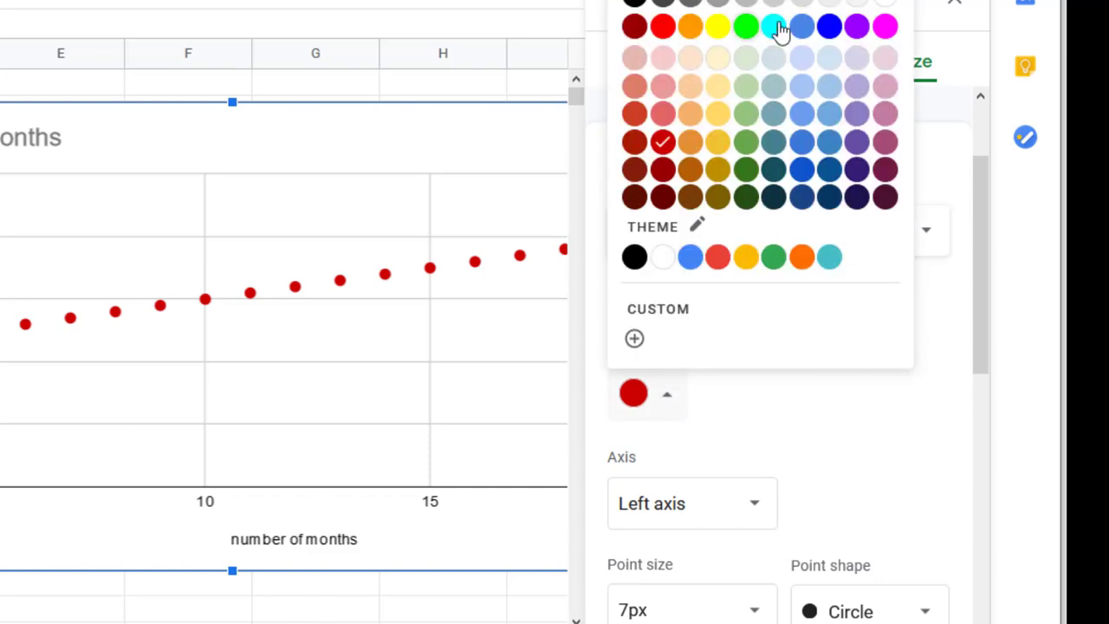
pyautogui.click(829, 35)
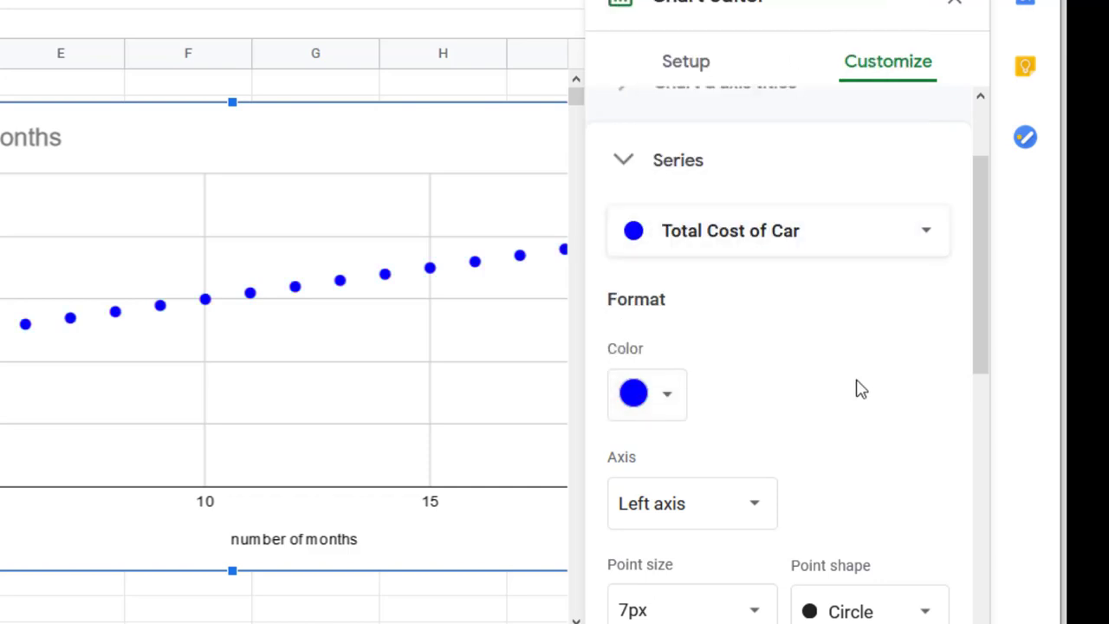
pyautogui.scroll(-4, 856, 390)
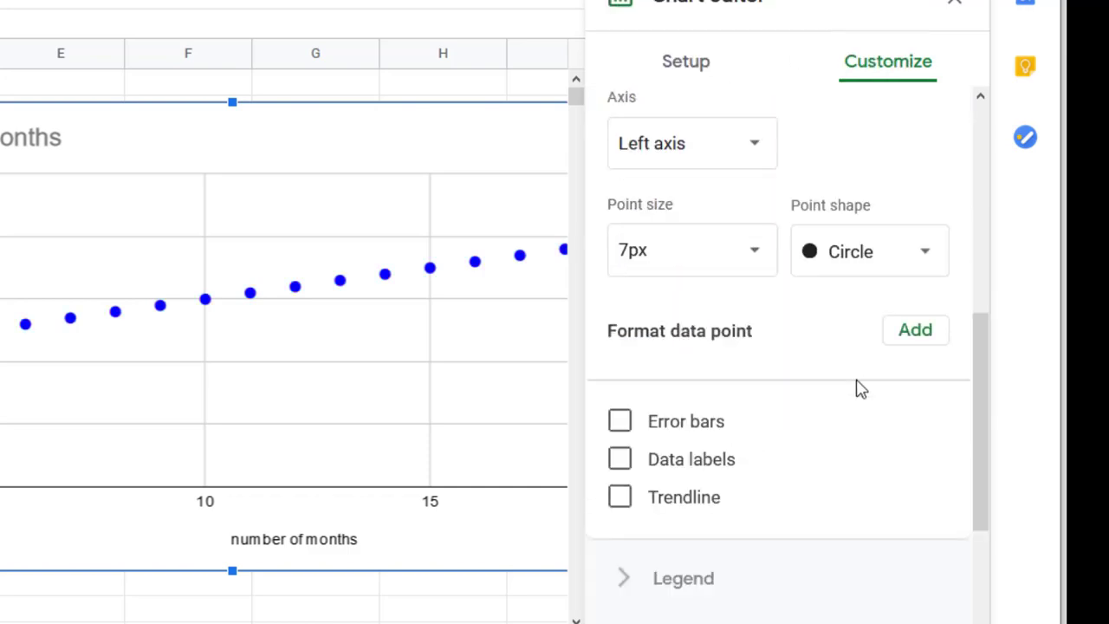
pyautogui.click(689, 512)
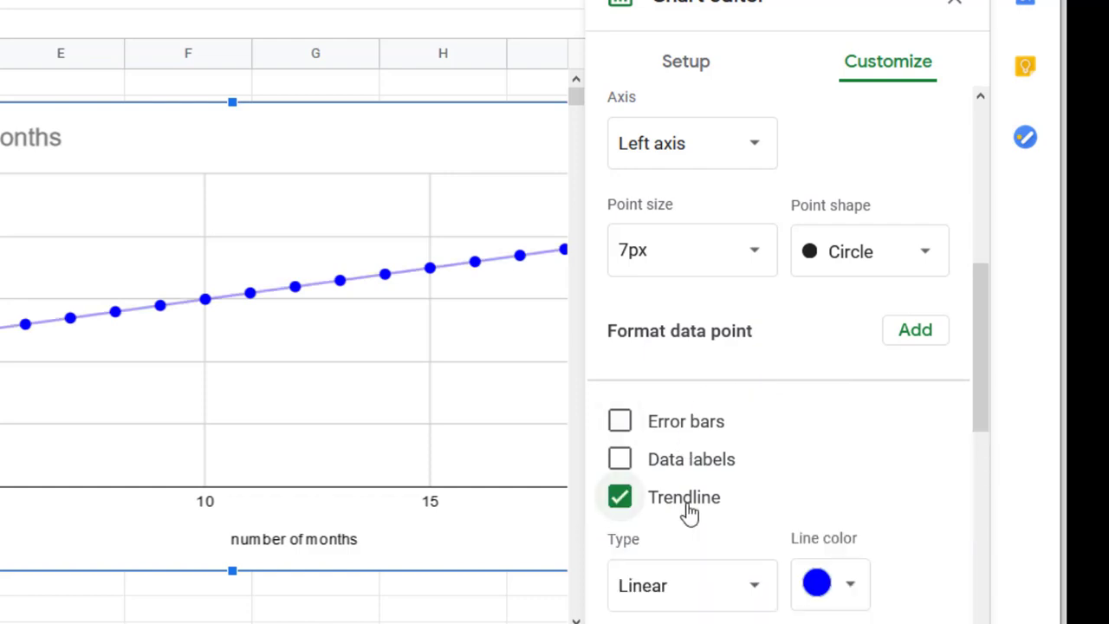
pyautogui.click(955, 4)
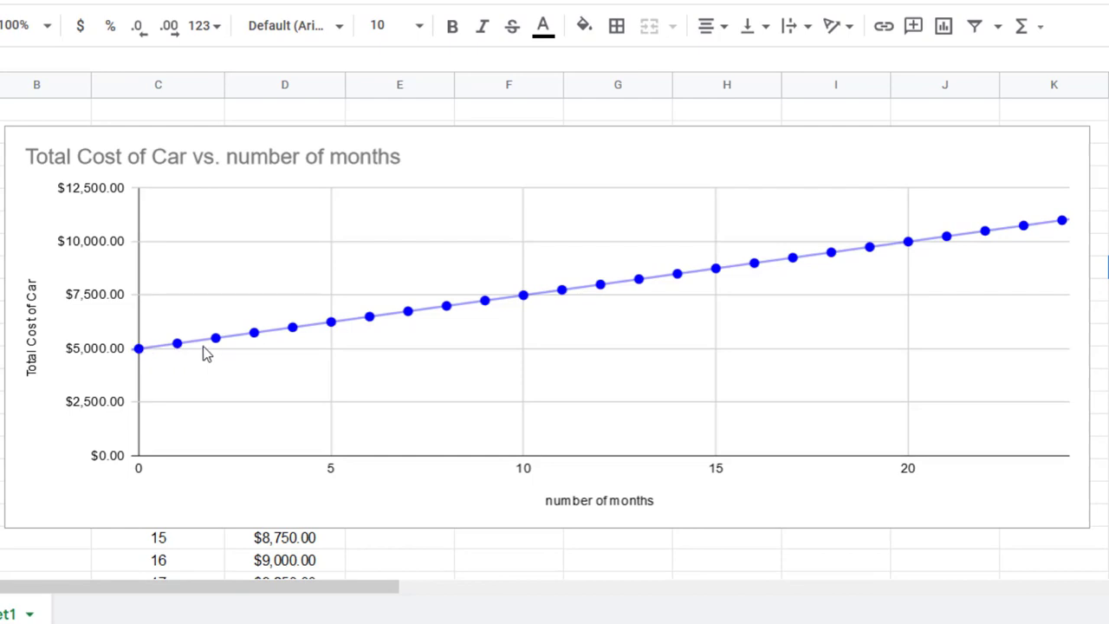